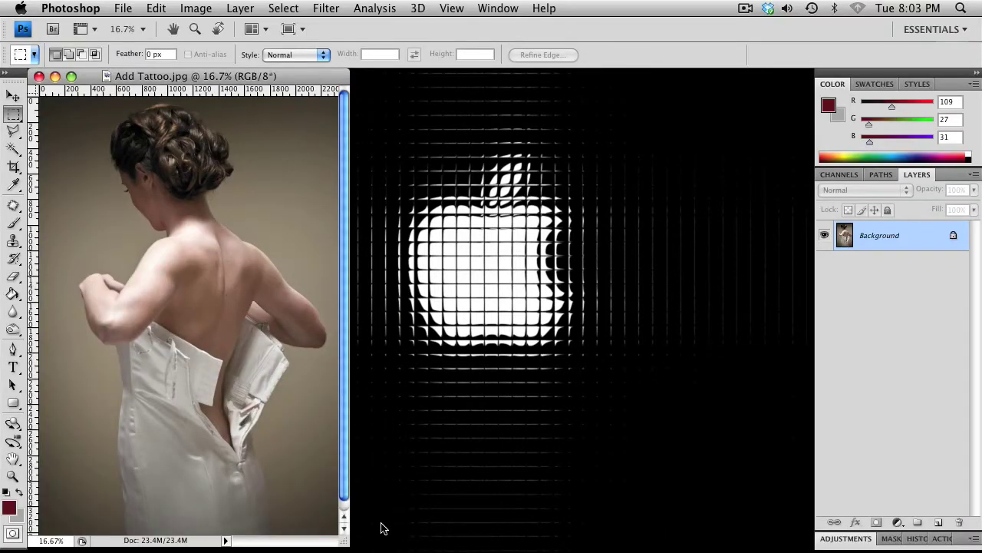
Duplicate the Add Tattoo.jpg photo into a separate document
{"action": "left_click_drag", "start_coordinate": [345, 541], "coordinate": [715, 539]}
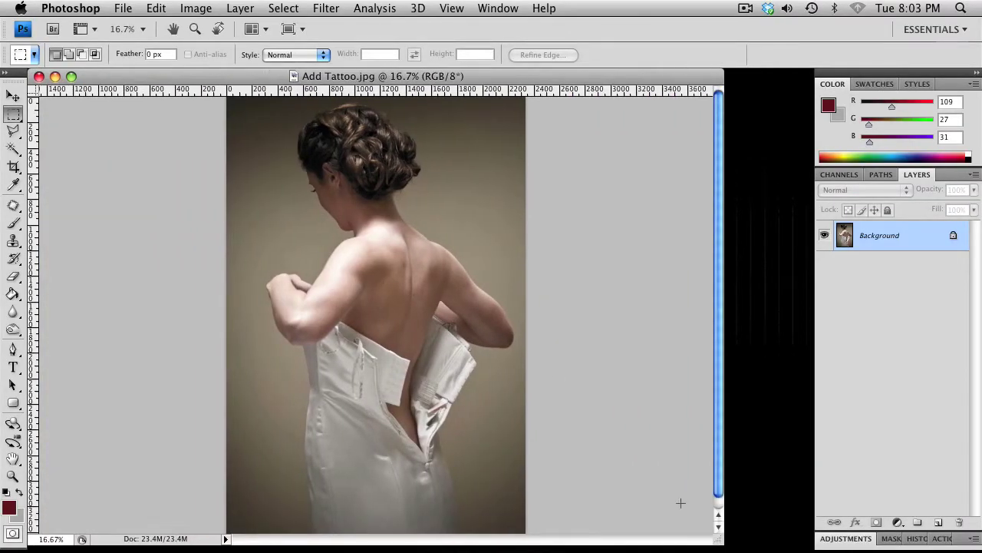
{"action": "left_click", "coordinate": [196, 8]}
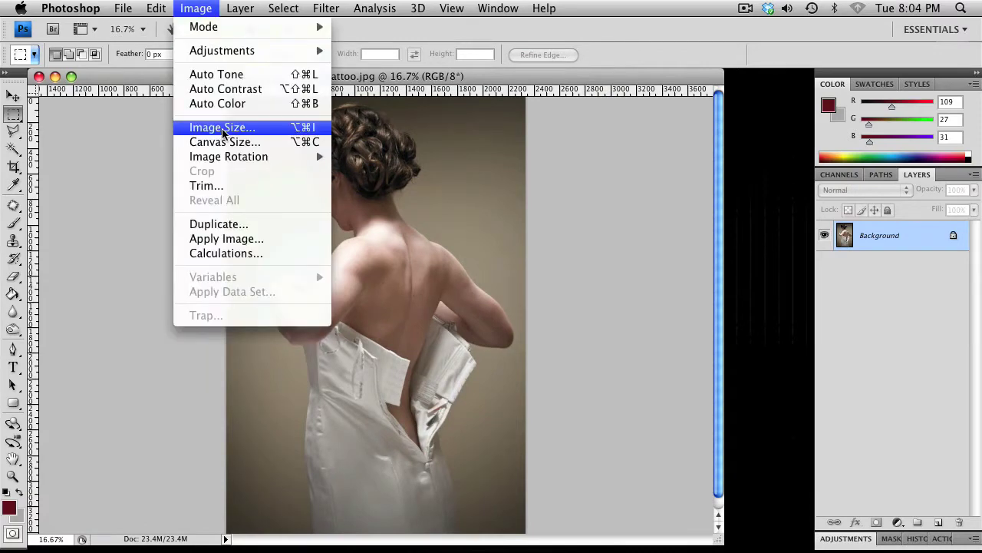
{"action": "left_click", "coordinate": [238, 222]}
{"action": "left_click", "coordinate": [636, 202]}
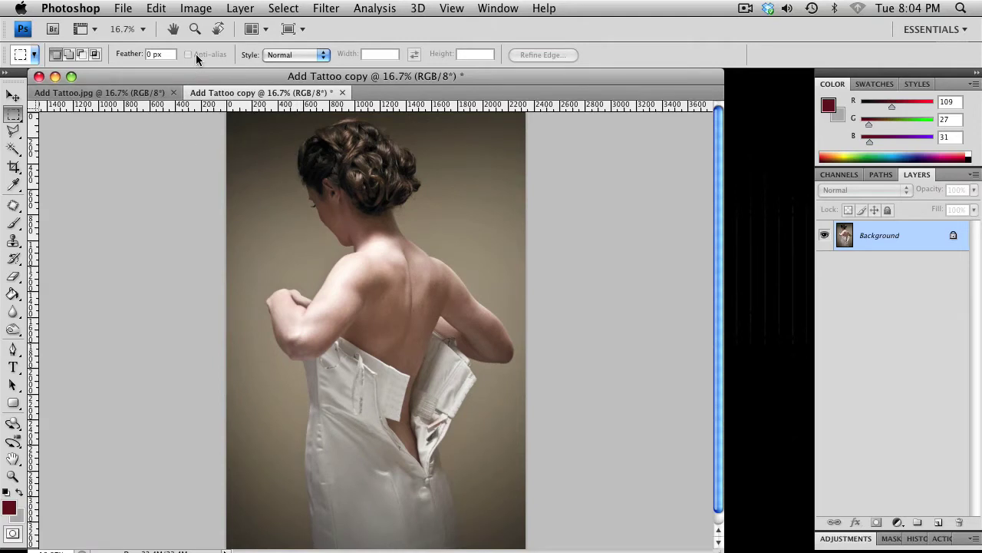
Desaturate the duplicated photo to make it black and white
{"action": "left_click", "coordinate": [197, 8]}
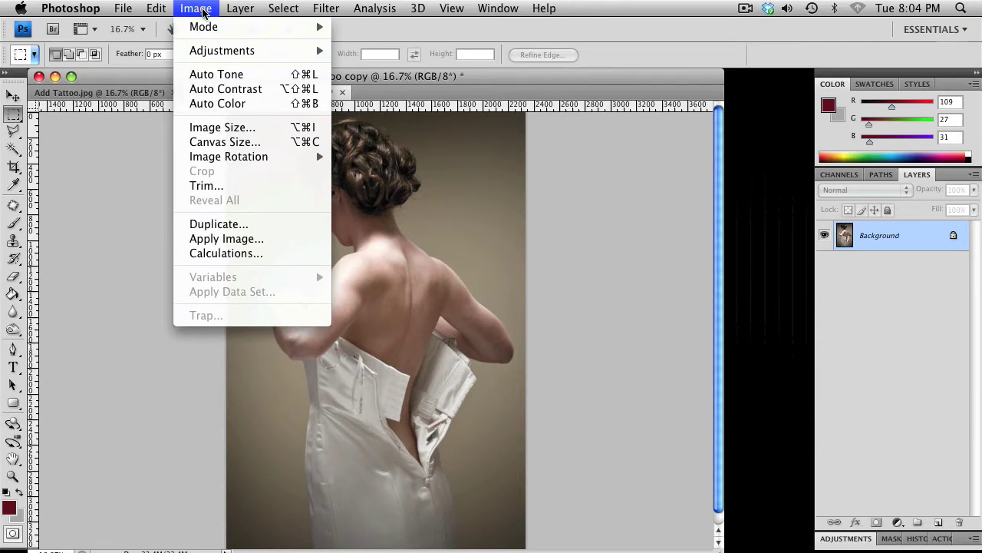
{"action": "mouse_move", "coordinate": [234, 49]}
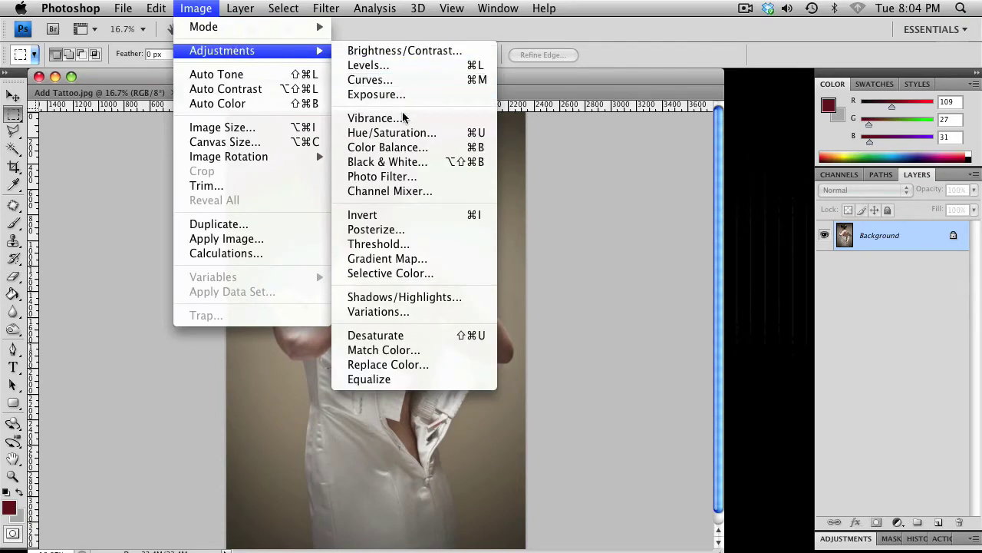
{"action": "left_click", "coordinate": [390, 337]}
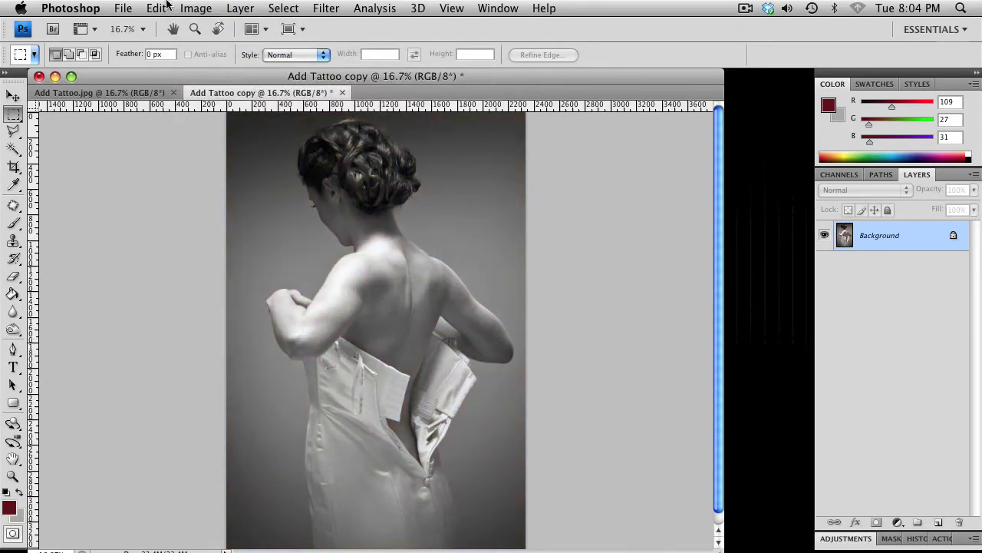
Save the grayscale copy to the Desktop as displacement.psd in Photoshop format, and close it
{"action": "left_click", "coordinate": [123, 8]}
{"action": "left_click", "coordinate": [163, 208]}
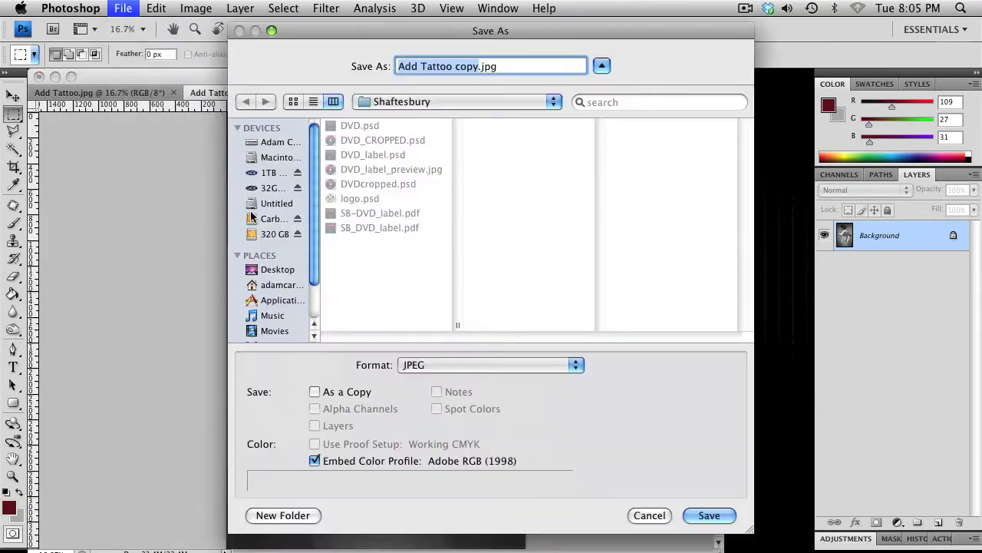
{"action": "left_click", "coordinate": [278, 269]}
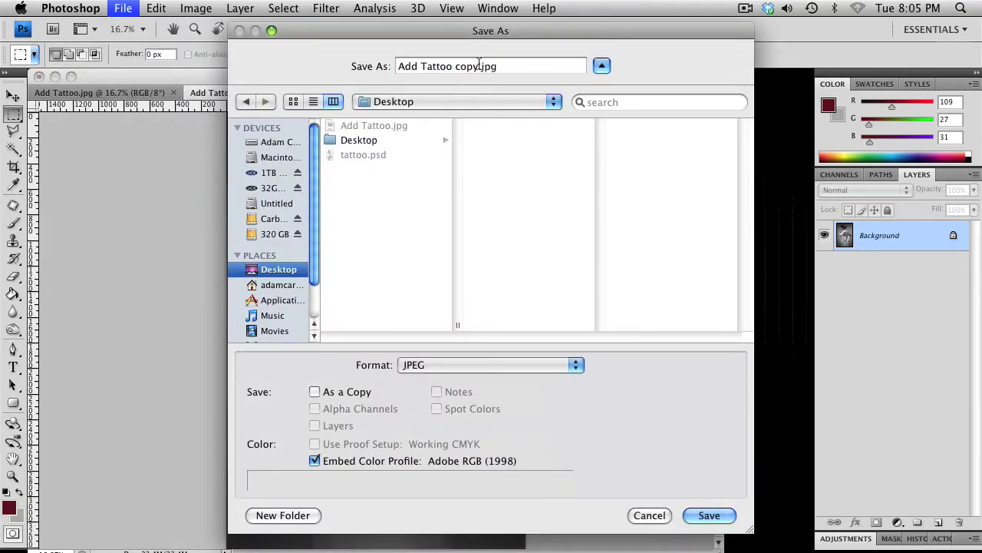
{"action": "key", "text": "Tab"}
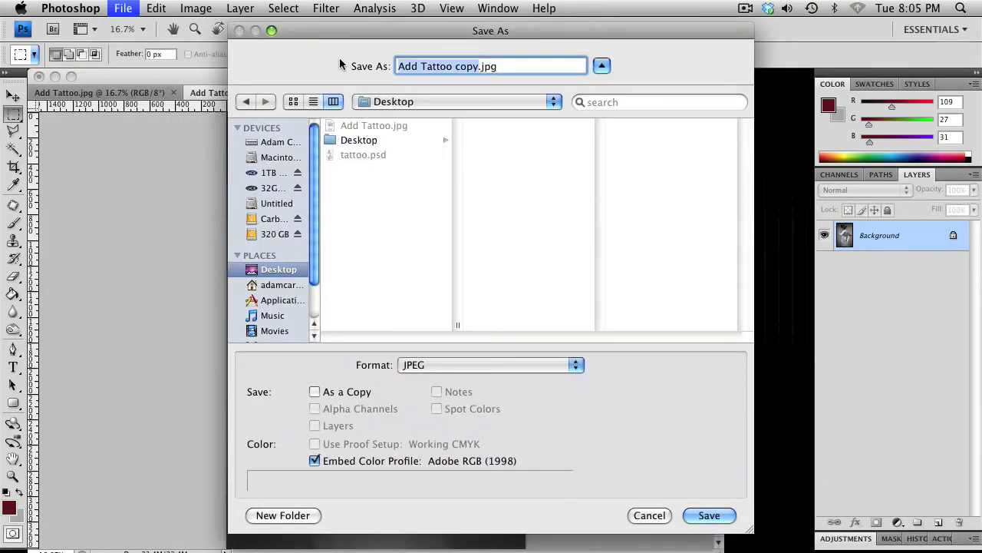
{"action": "type", "text": "displacem"}
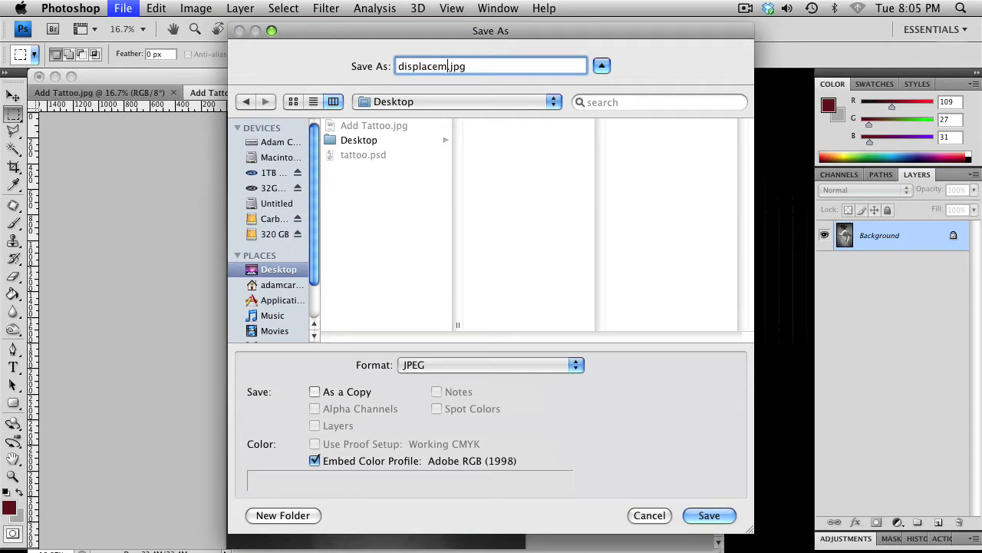
{"action": "type", "text": "ent"}
{"action": "left_click", "coordinate": [448, 366]}
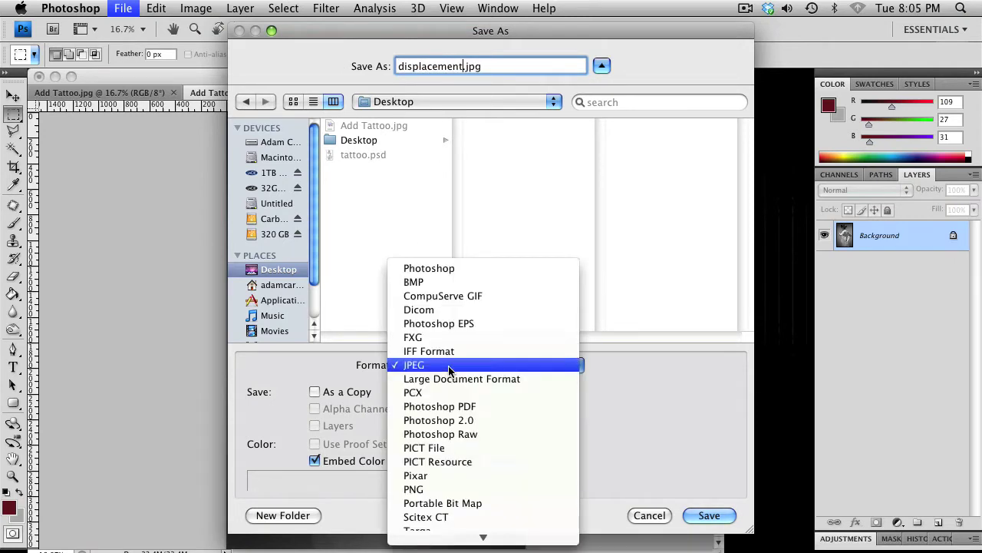
{"action": "left_click", "coordinate": [456, 268]}
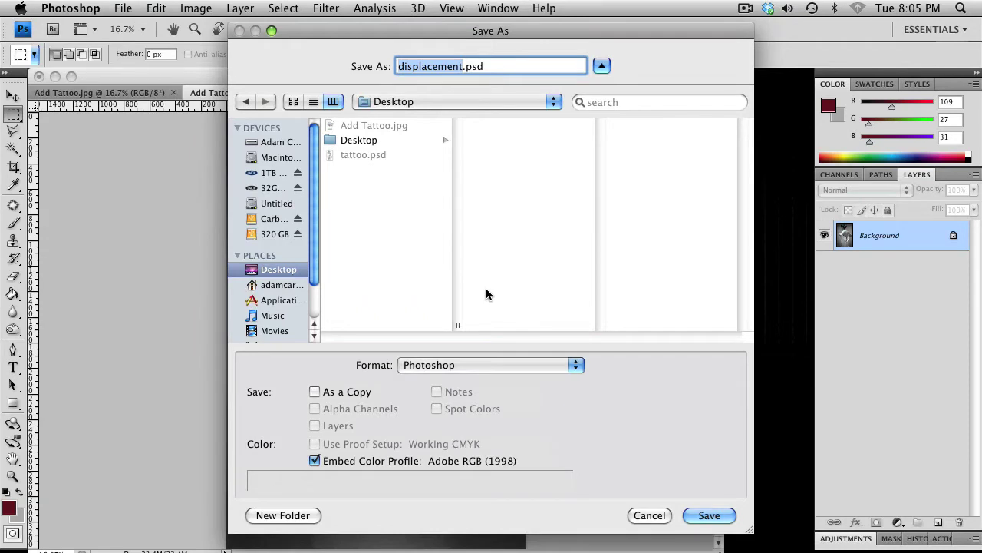
{"action": "left_click", "coordinate": [722, 522]}
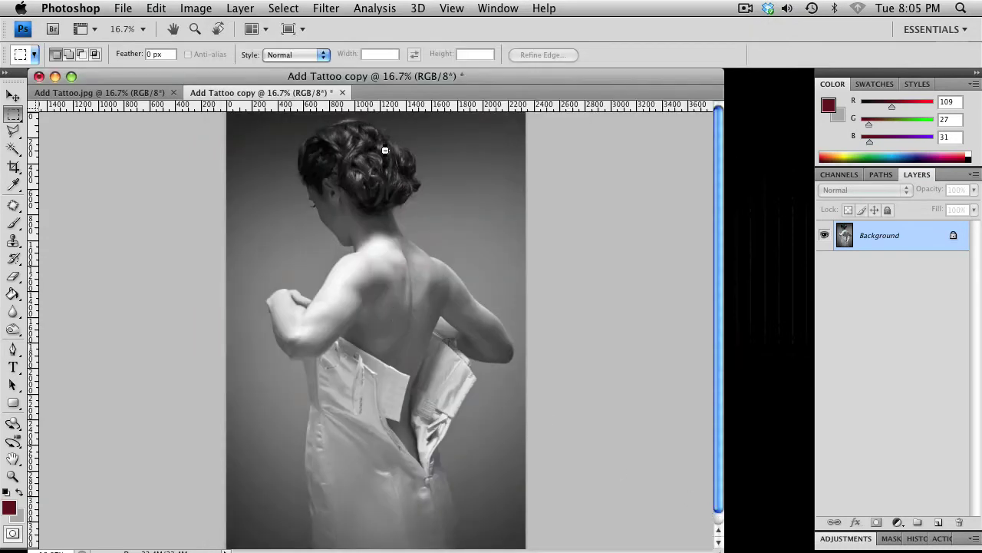
{"action": "key", "text": "super+w"}
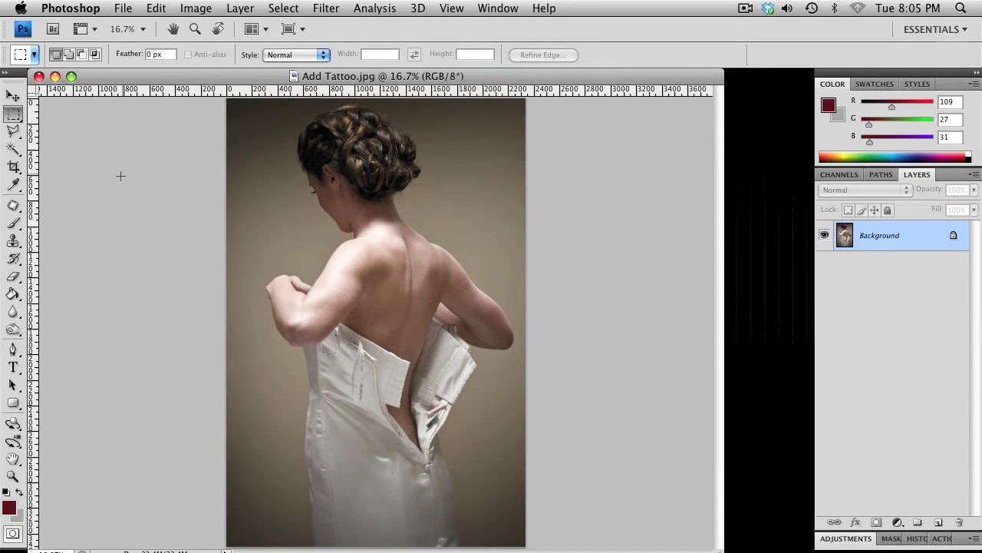
Place tattoo.psd from the Desktop into the original colour photo
{"action": "left_click", "coordinate": [131, 10]}
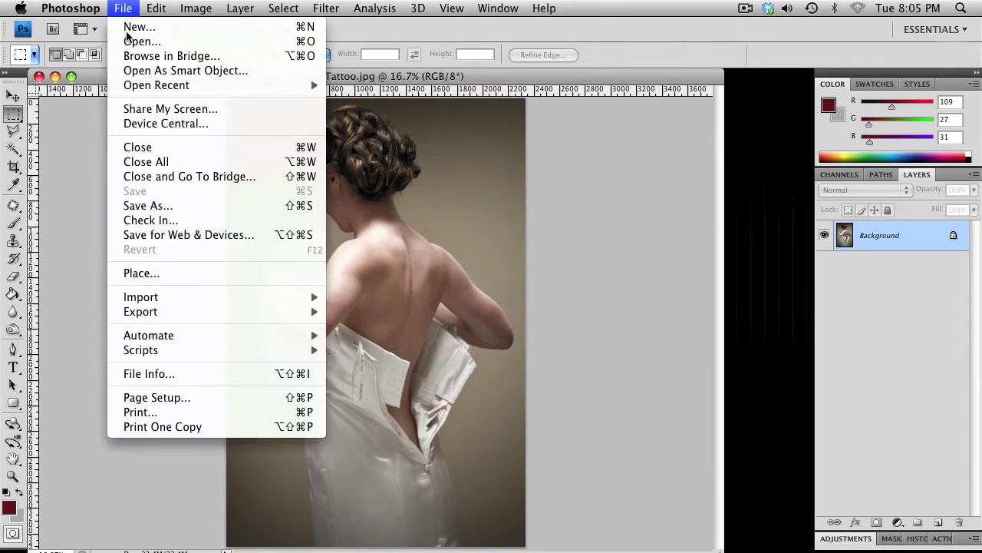
{"action": "left_click", "coordinate": [159, 278]}
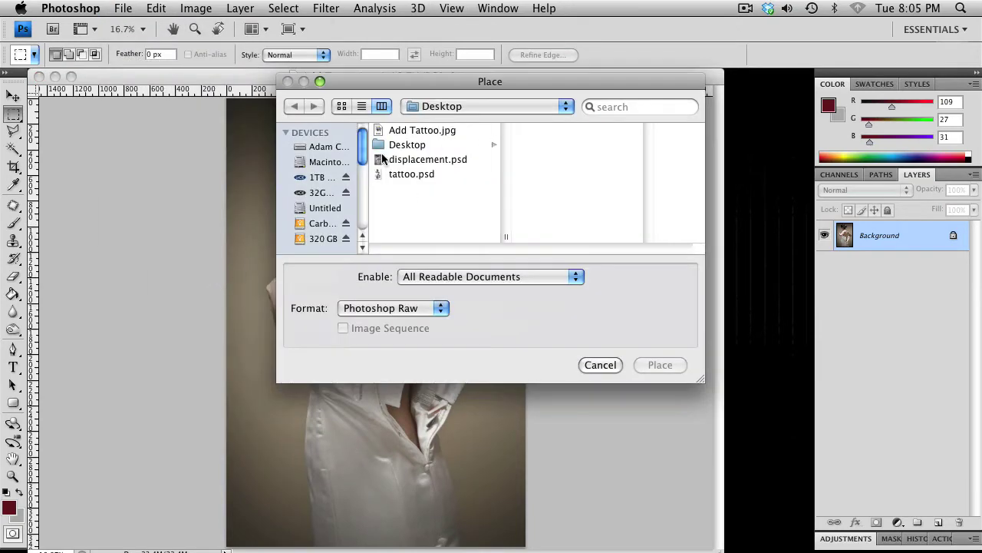
{"action": "left_click", "coordinate": [409, 174]}
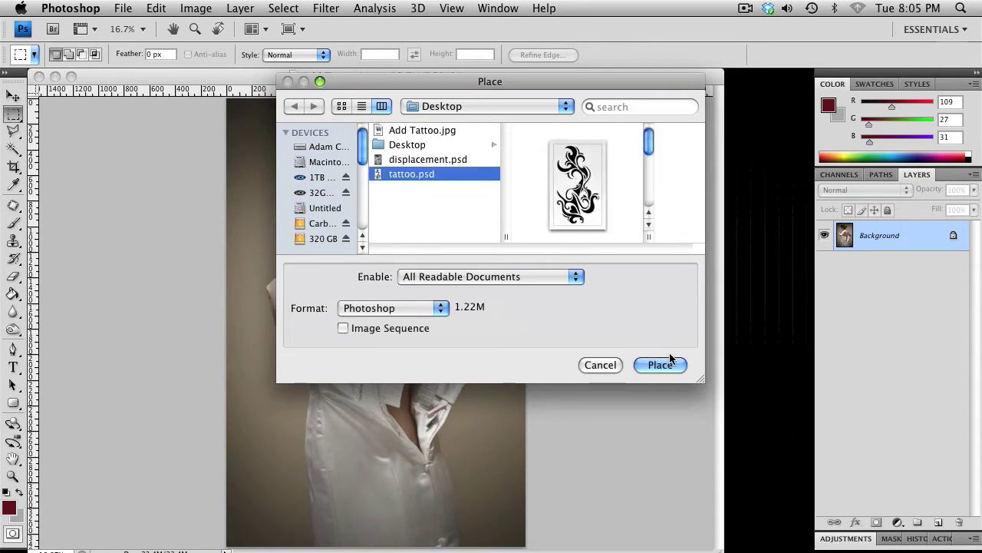
{"action": "left_click", "coordinate": [661, 365]}
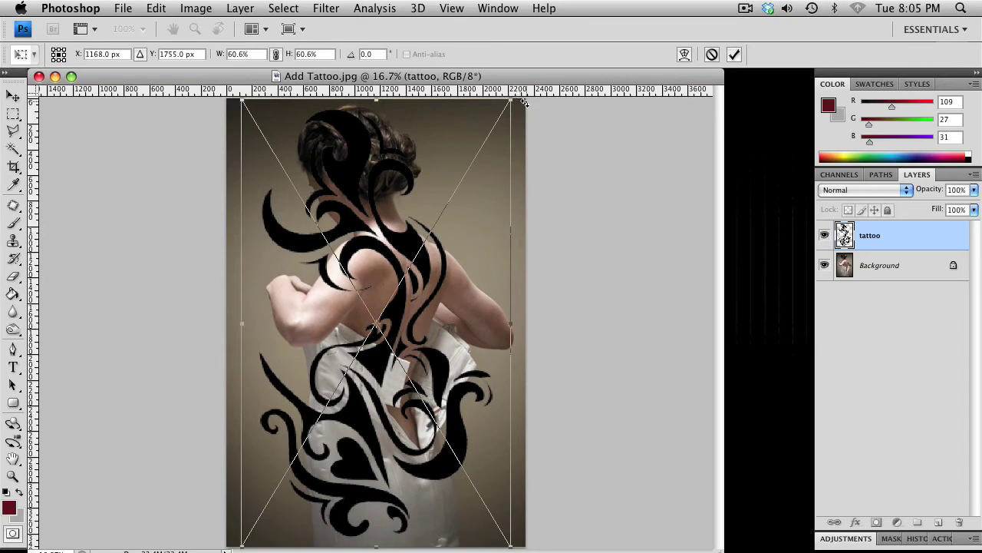
Scale the placed tattoo to about 29%, rotate it about 180° and position it over the woman's back
{"action": "left_click_drag", "start_coordinate": [524, 93], "coordinate": [310, 414]}
{"action": "left_click_drag", "start_coordinate": [518, 96], "coordinate": [380, 319]}
{"action": "left_click_drag", "start_coordinate": [314, 379], "coordinate": [397, 300]}
{"action": "left_click_drag", "start_coordinate": [460, 236], "coordinate": [453, 251]}
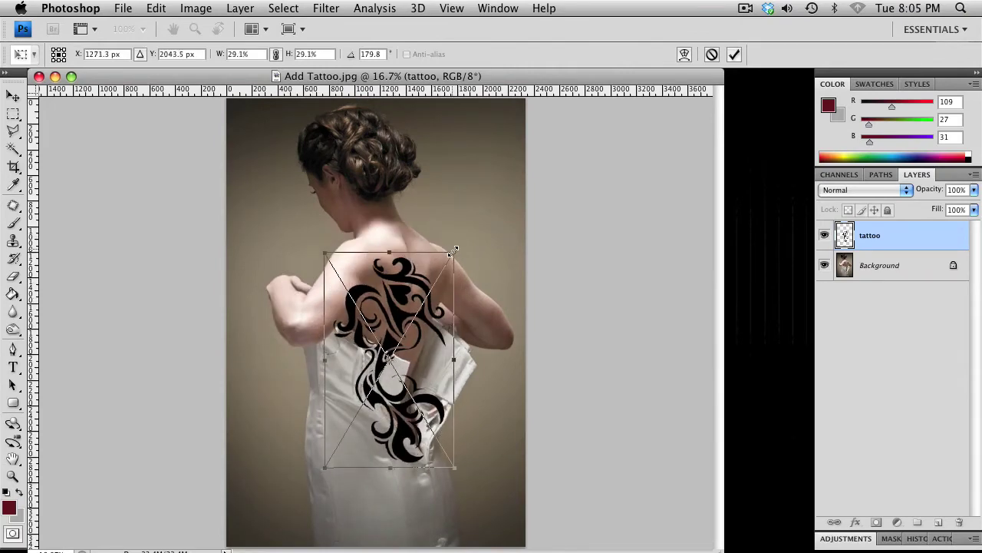
{"action": "left_click_drag", "start_coordinate": [396, 307], "coordinate": [404, 301]}
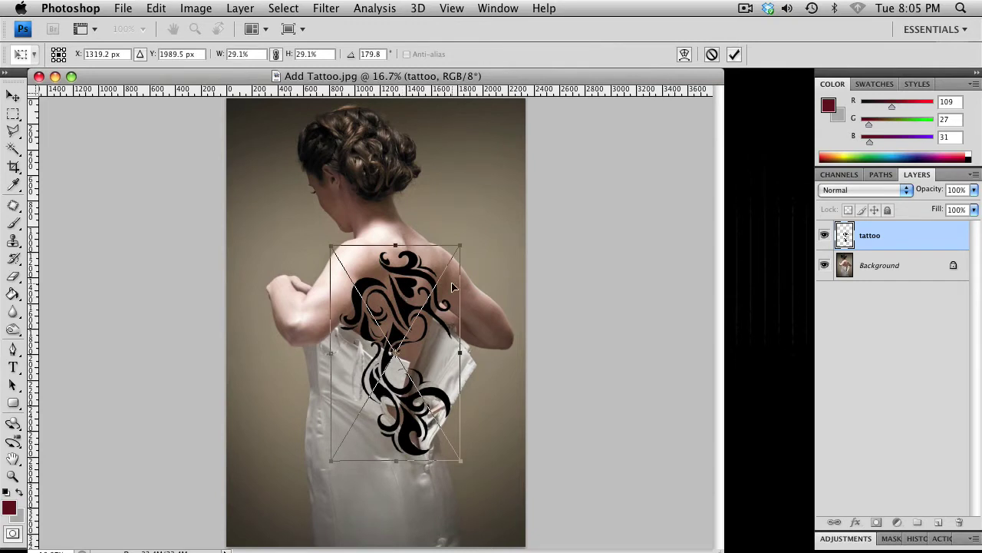
{"action": "key", "text": "m"}
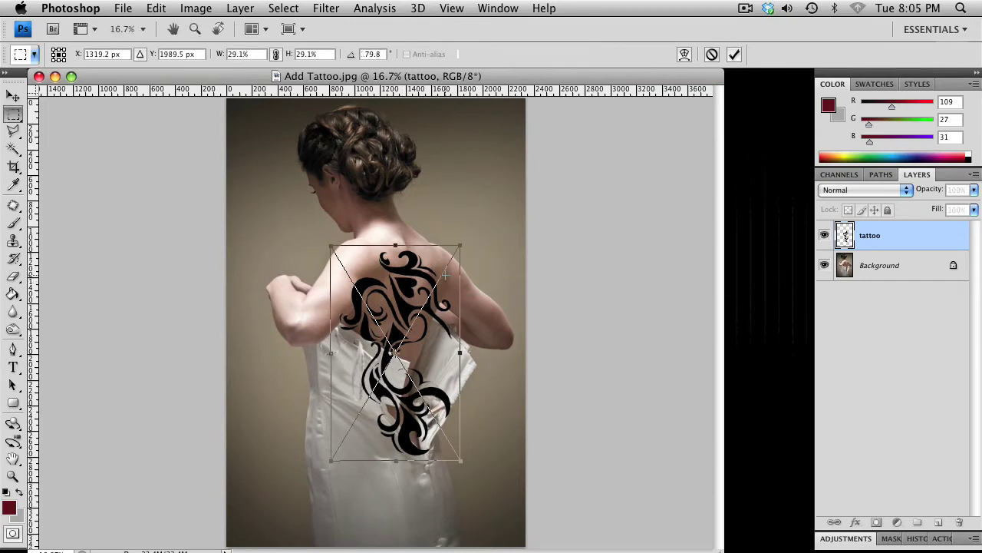
{"action": "key", "text": "Return"}
Narrow the tattoo to about 26.7% width and nudge it into position along the woman's spine
{"action": "key", "text": "v"}
{"action": "left_click_drag", "start_coordinate": [428, 288], "coordinate": [431, 289]}
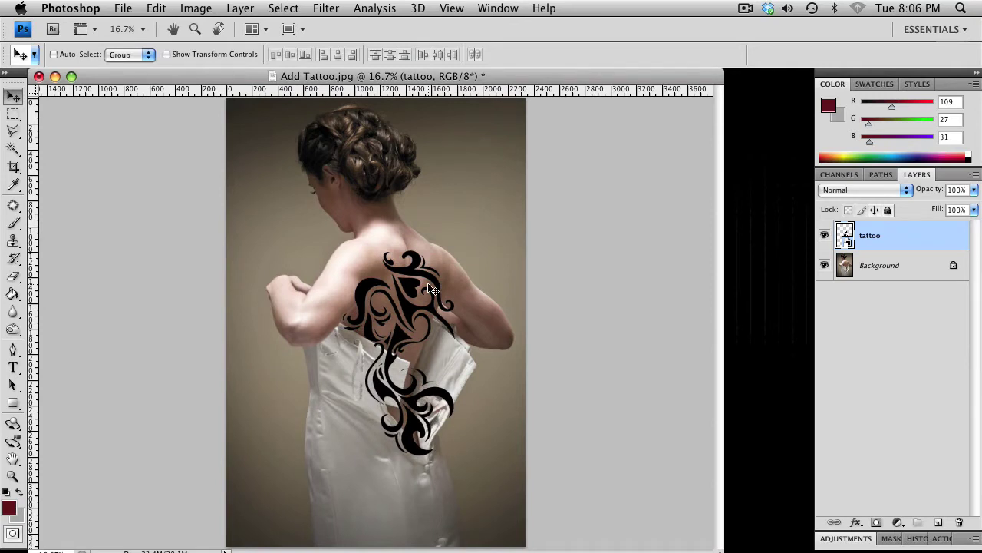
{"action": "key", "text": "super+t"}
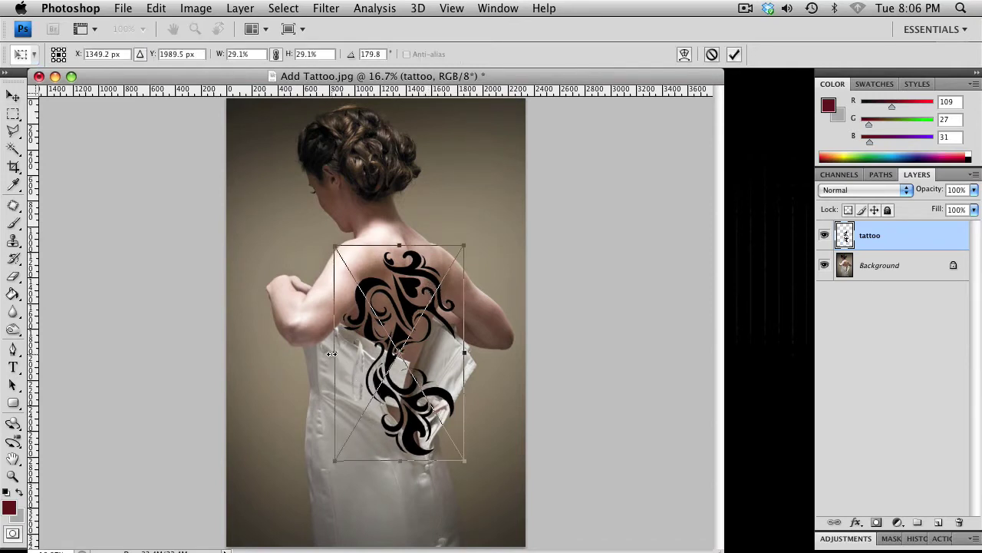
{"action": "left_click_drag", "start_coordinate": [333, 352], "coordinate": [342, 352]}
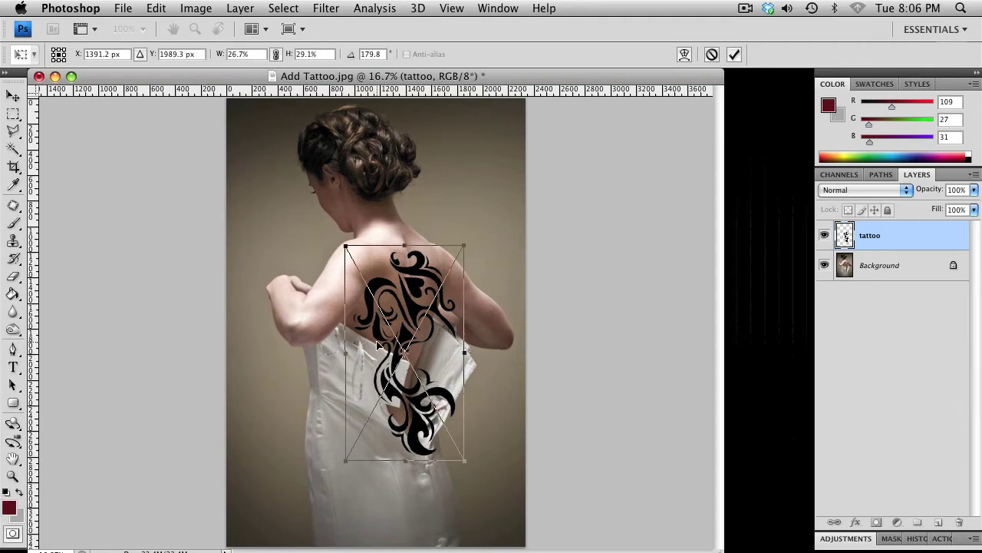
{"action": "key", "text": "Return"}
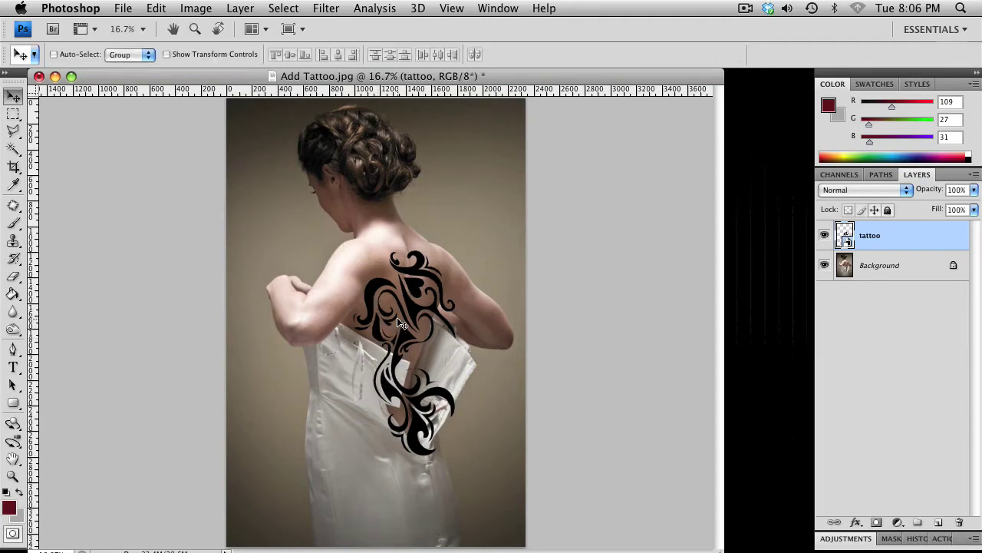
{"action": "left_click_drag", "start_coordinate": [399, 323], "coordinate": [386, 336]}
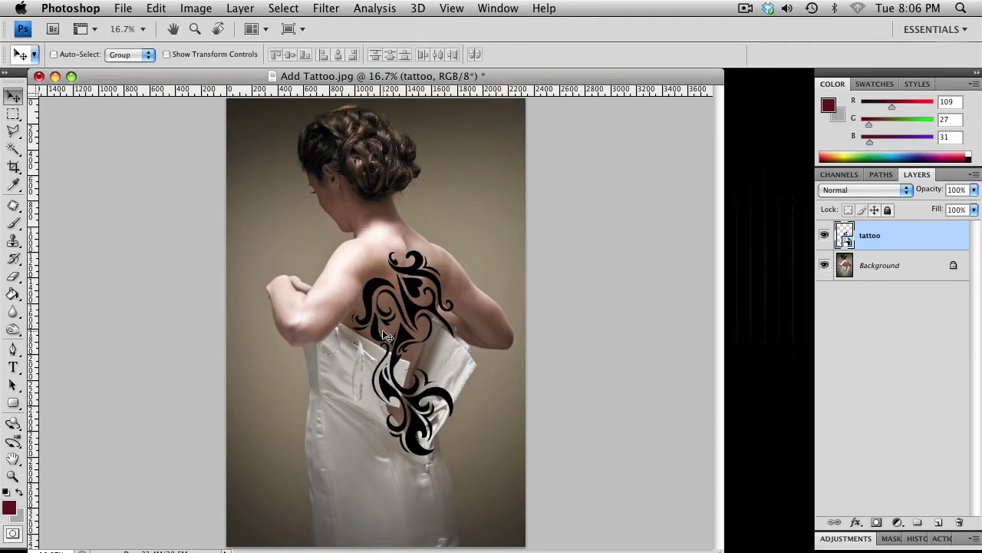
Rasterize the tattoo smart object layer so its pixels can be erased
{"action": "key", "text": "super+plus"}
{"action": "key", "text": "super+plus"}
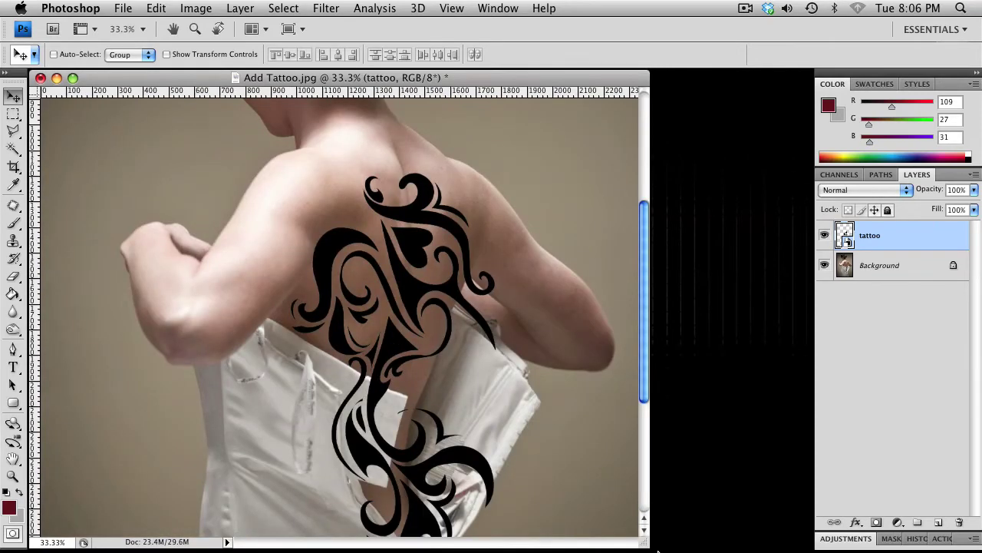
{"action": "left_click_drag", "start_coordinate": [652, 545], "coordinate": [766, 551]}
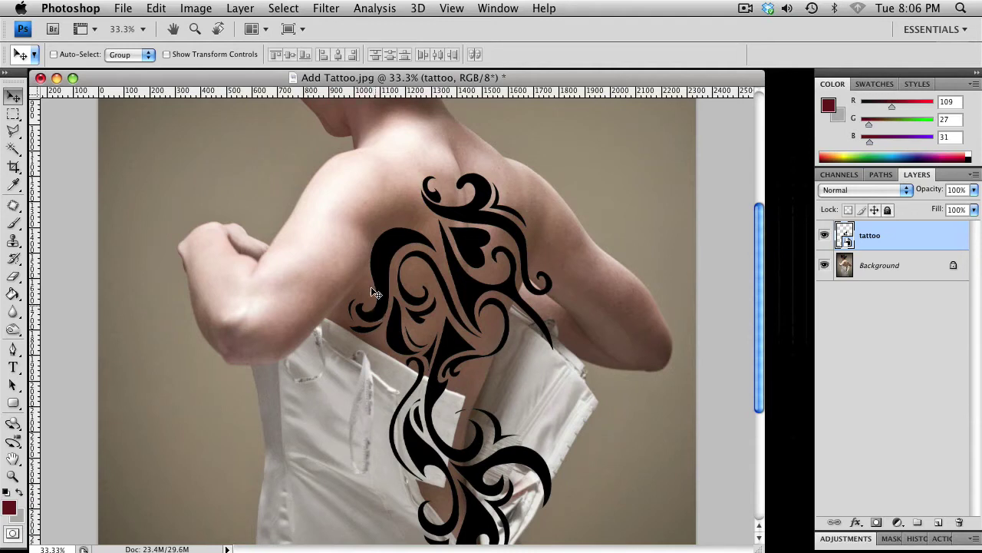
{"action": "key", "text": "e"}
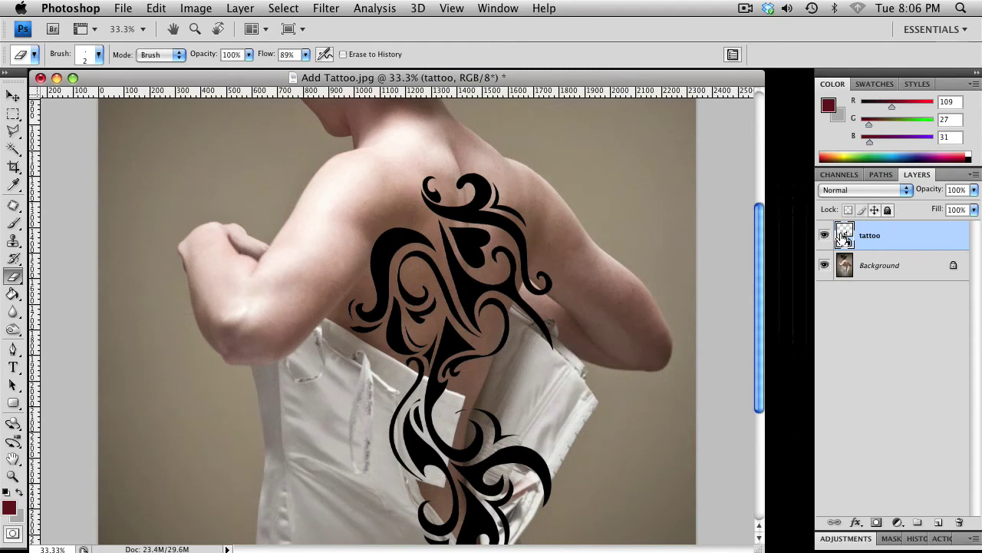
{"action": "left_click", "coordinate": [196, 8]}
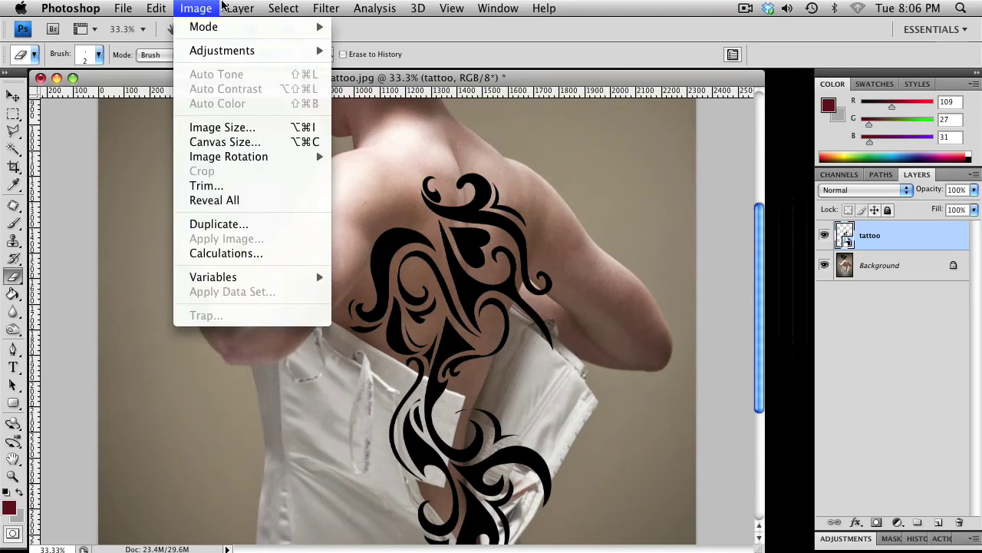
{"action": "mouse_move", "coordinate": [240, 7]}
{"action": "mouse_move", "coordinate": [318, 283]}
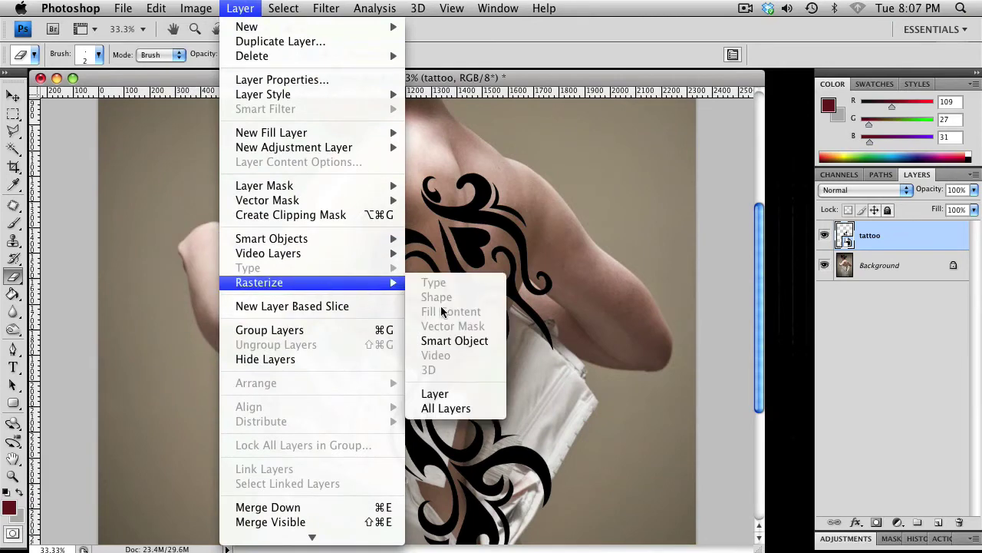
{"action": "left_click", "coordinate": [451, 395]}
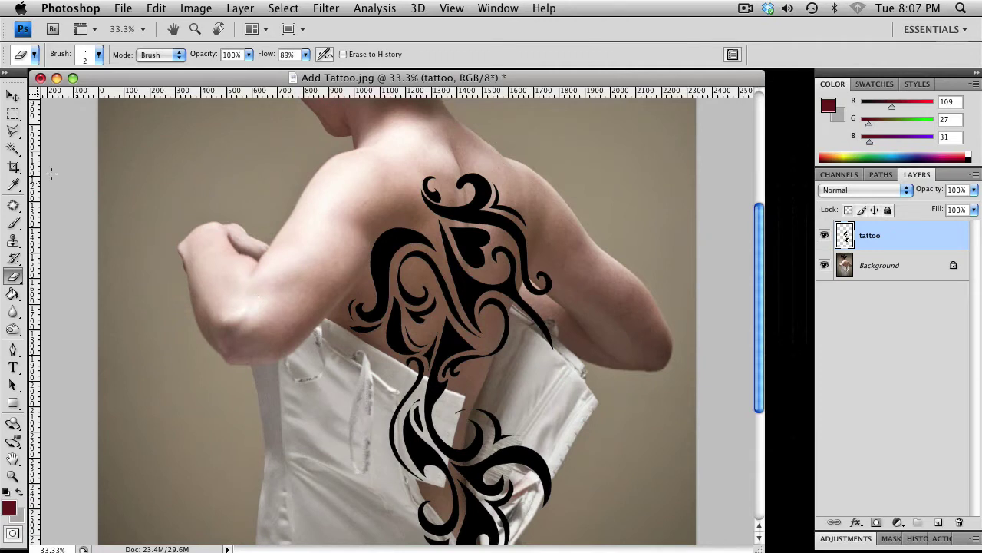
{"action": "left_click", "coordinate": [13, 148]}
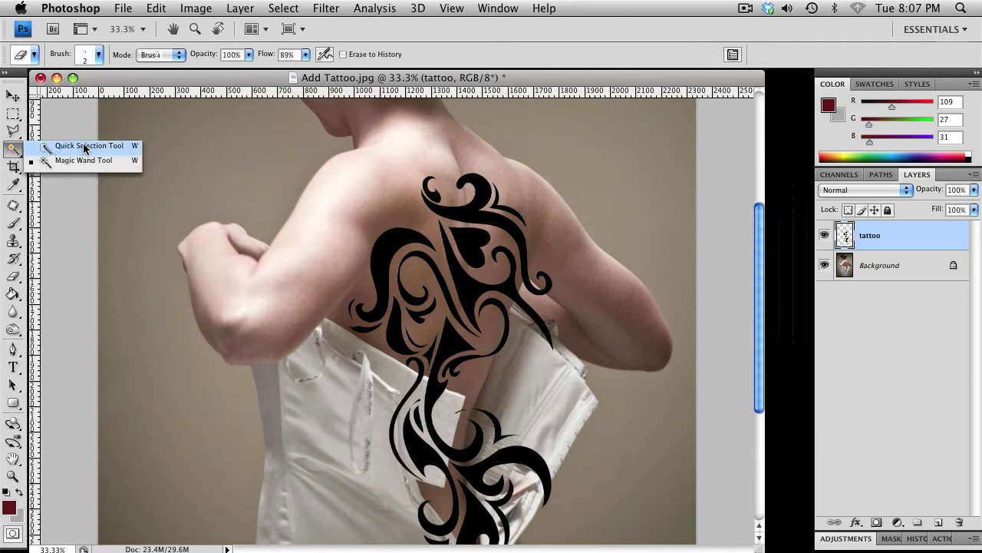
{"action": "left_click", "coordinate": [84, 148]}
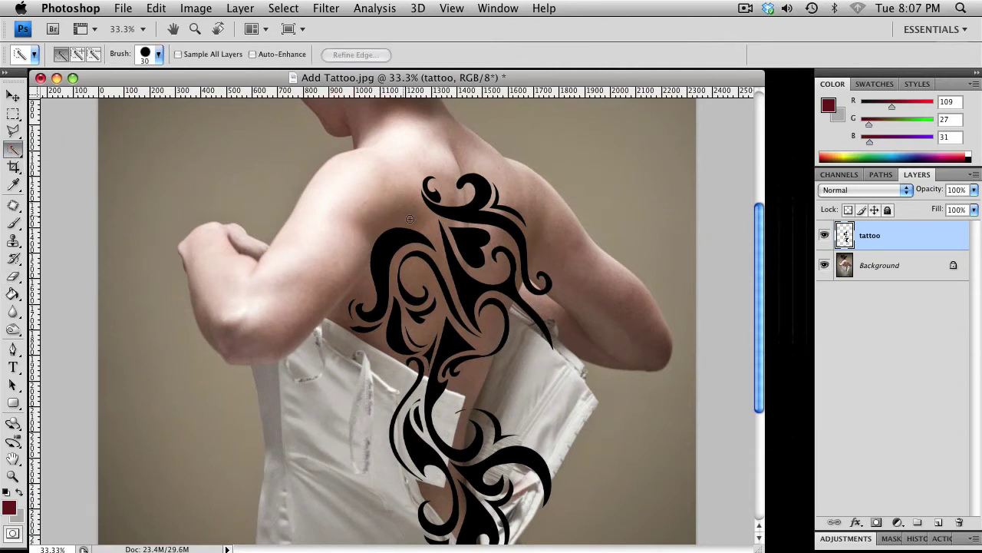
{"action": "left_click", "coordinate": [850, 278]}
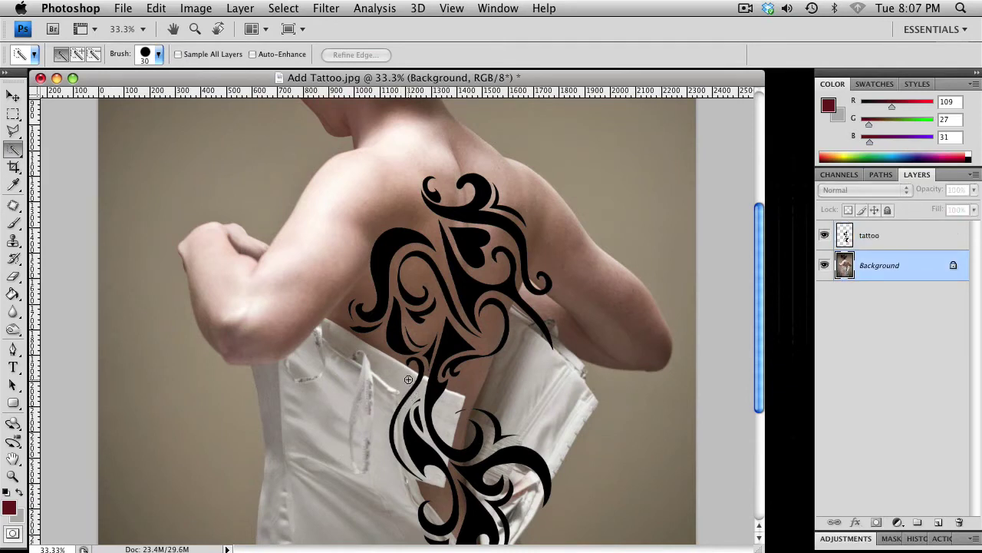
{"action": "mouse_move", "coordinate": [402, 373]}
{"action": "left_mouse_down"}
{"action": "mouse_move", "coordinate": [430, 430]}
{"action": "mouse_move", "coordinate": [393, 398]}
{"action": "left_mouse_up"}
{"action": "key", "text": "super+d"}
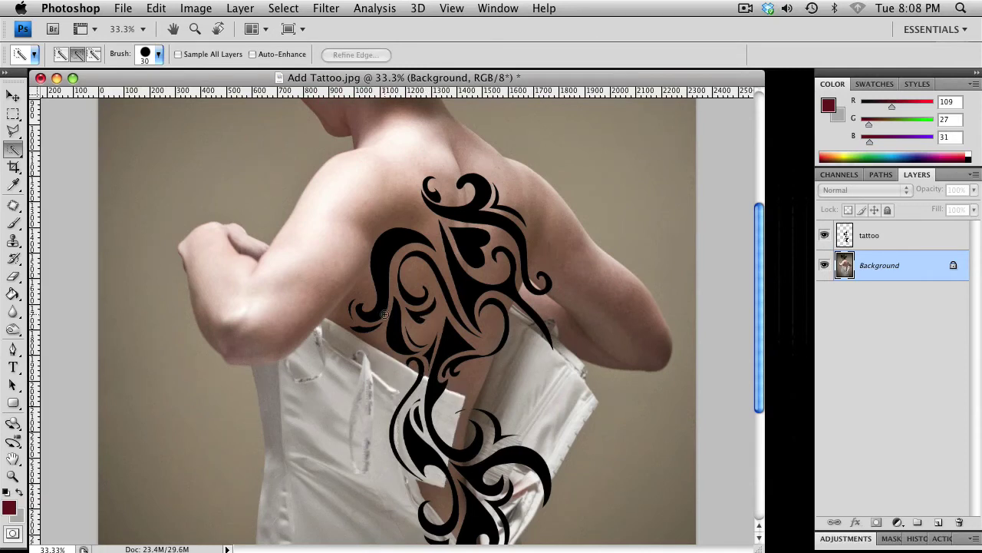
Ready the Pen tool for tracing the dress and lower the tattoo layer's opacity to 65%
{"action": "left_click", "coordinate": [13, 349]}
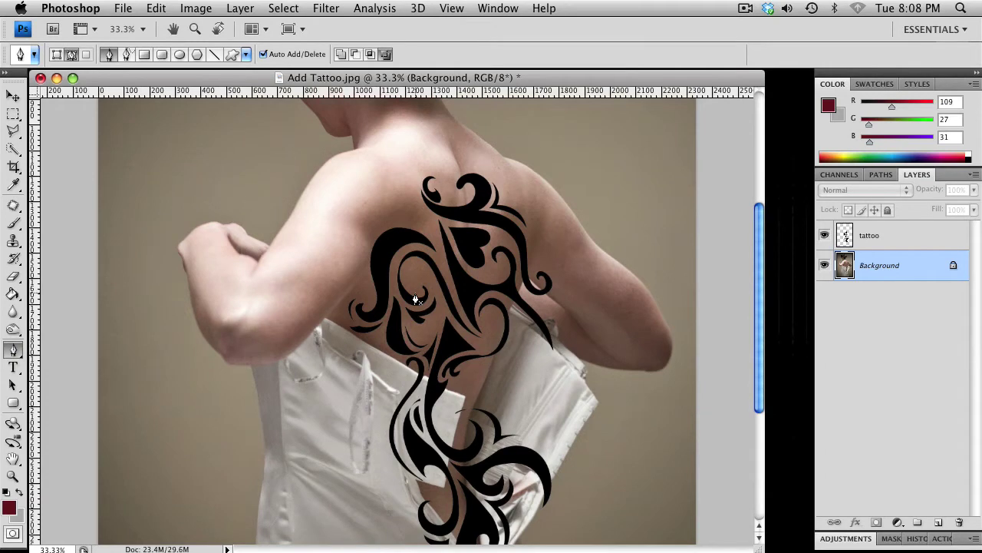
{"action": "left_click", "coordinate": [427, 373], "text": "super"}
{"action": "left_click_drag", "start_coordinate": [451, 384], "coordinate": [444, 341]}
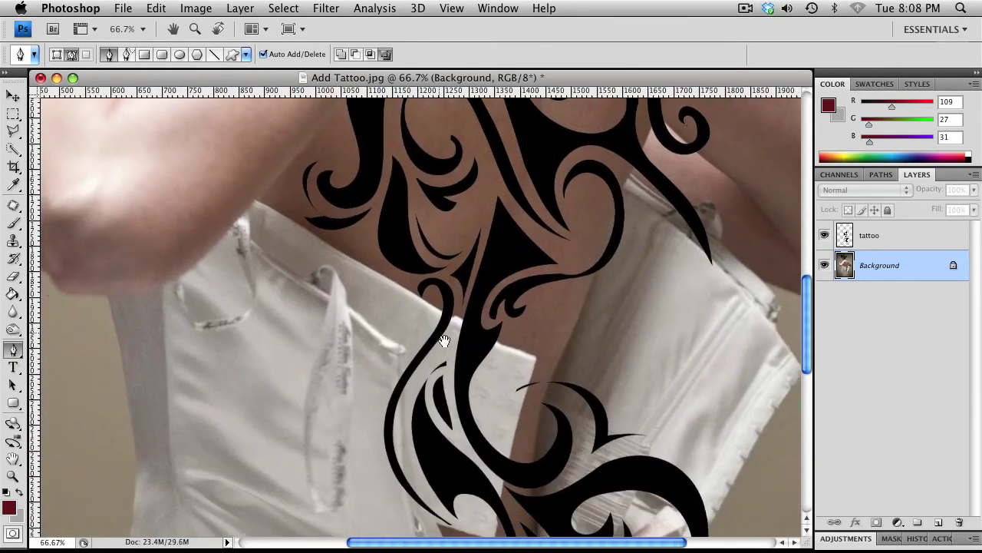
{"action": "left_click", "coordinate": [391, 326], "text": "super"}
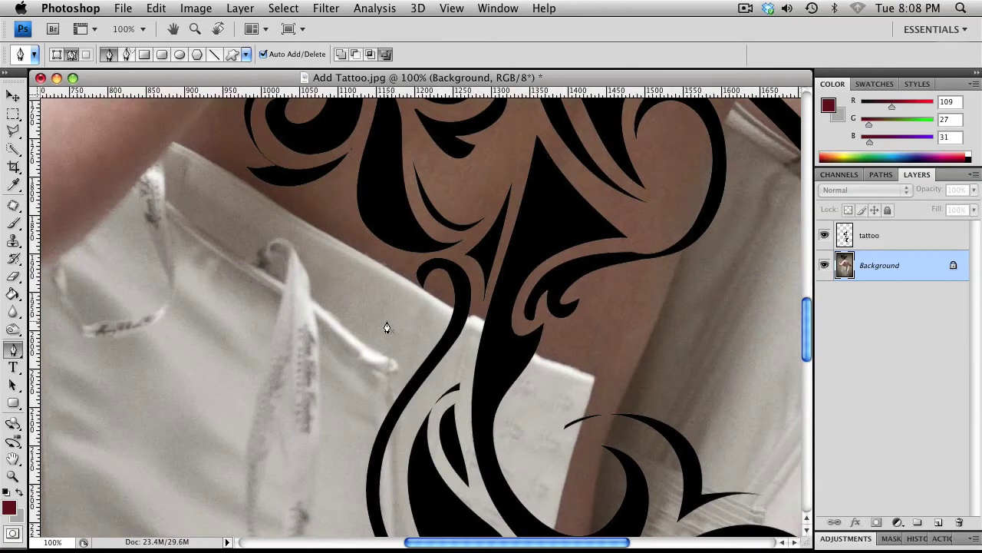
{"action": "left_click", "coordinate": [841, 244]}
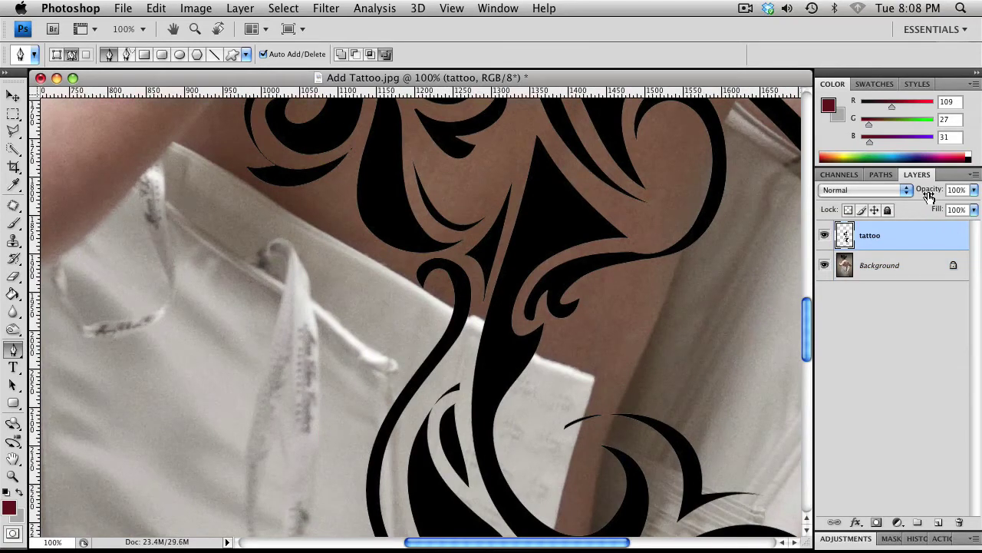
{"action": "left_click_drag", "start_coordinate": [929, 197], "coordinate": [894, 197]}
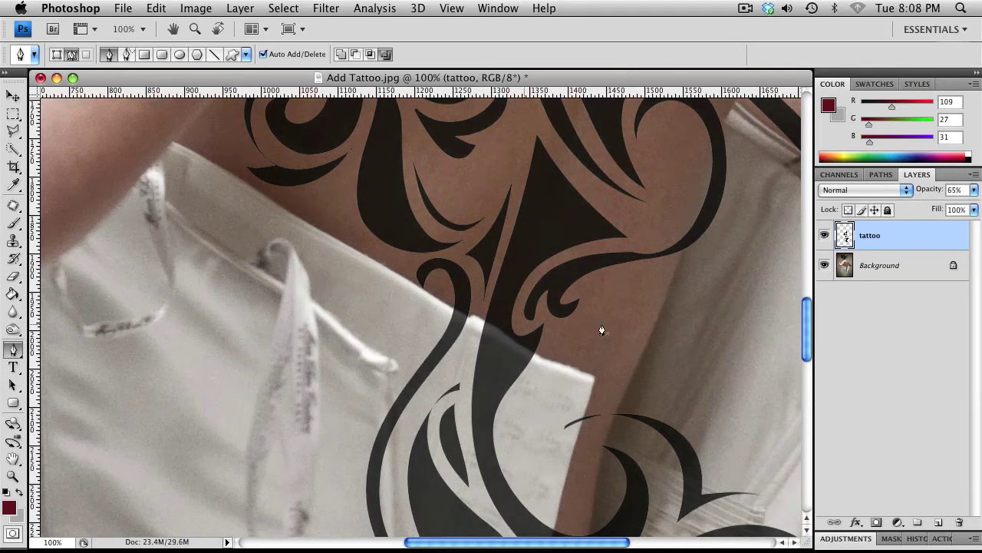
On the Background layer, start a Pen path along the top, side and lower edges of the dress's left back flap
{"action": "left_click", "coordinate": [890, 270]}
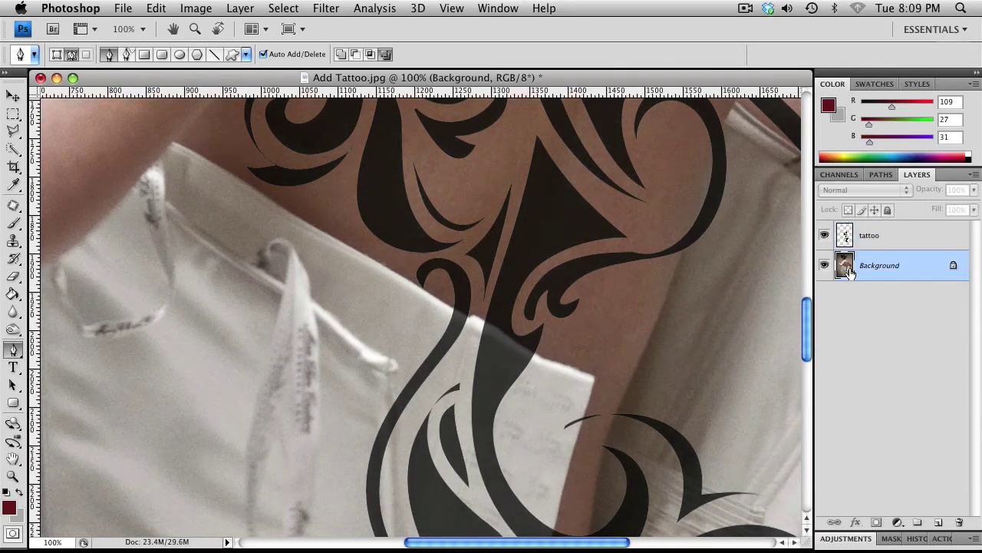
{"action": "left_click", "coordinate": [436, 298]}
{"action": "left_click", "coordinate": [538, 356]}
{"action": "left_click", "coordinate": [596, 378]}
{"action": "scroll", "coordinate": [570, 486], "scroll_direction": "down", "scroll_amount": 5}
{"action": "left_click", "coordinate": [551, 399]}
{"action": "left_click", "coordinate": [531, 503]}
{"action": "left_click", "coordinate": [445, 480]}
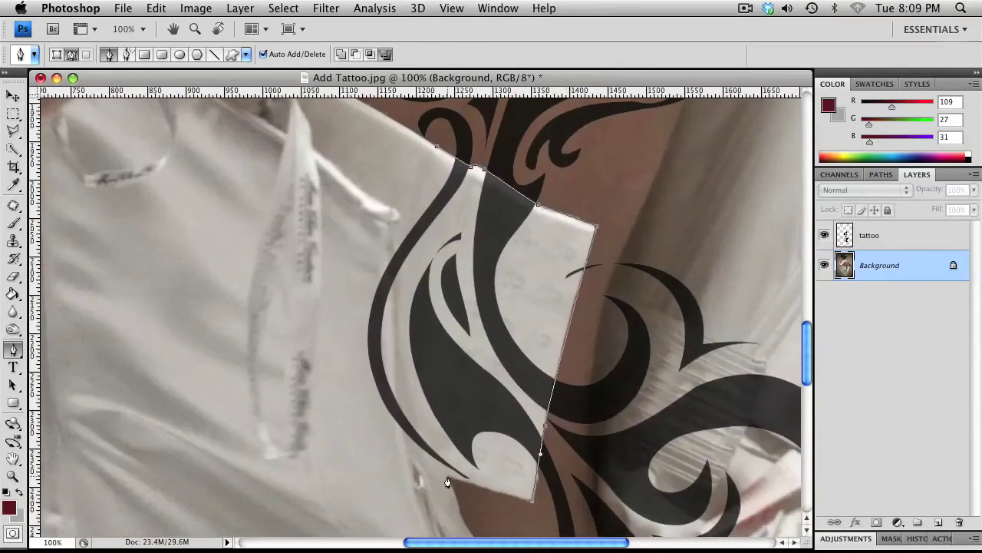
Continue the path down the left zipper edge to the base of the dress opening and begin up the opposite edge
{"action": "scroll", "coordinate": [581, 496], "scroll_direction": "down", "scroll_amount": 6}
{"action": "left_click", "coordinate": [453, 357]}
{"action": "left_click", "coordinate": [565, 504]}
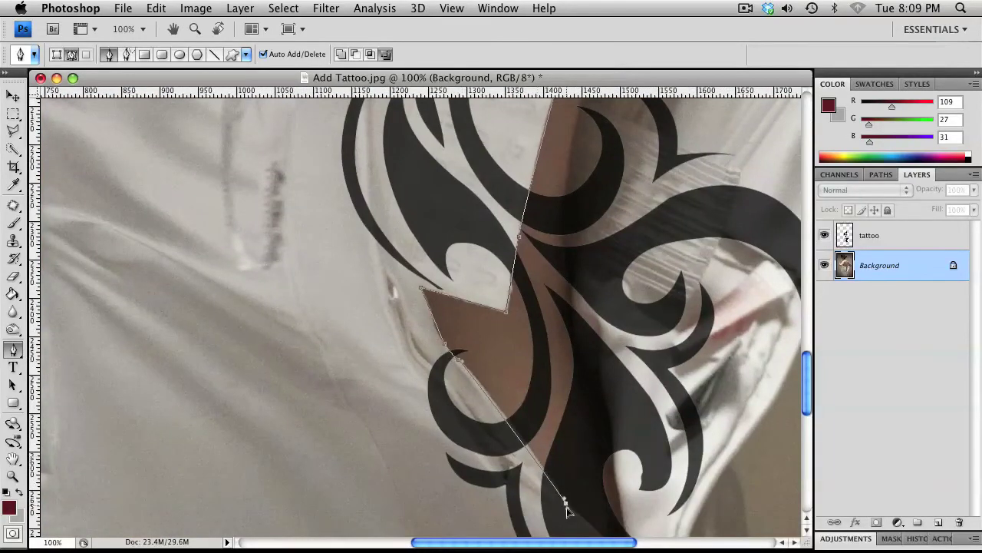
{"action": "scroll", "coordinate": [565, 504], "scroll_direction": "down", "scroll_amount": 9}
{"action": "scroll", "coordinate": [565, 504], "scroll_direction": "right", "scroll_amount": 4}
{"action": "left_click", "coordinate": [509, 307]}
{"action": "left_click_drag", "start_coordinate": [497, 196], "coordinate": [494, 388]}
{"action": "left_click_drag", "start_coordinate": [478, 364], "coordinate": [478, 292]}
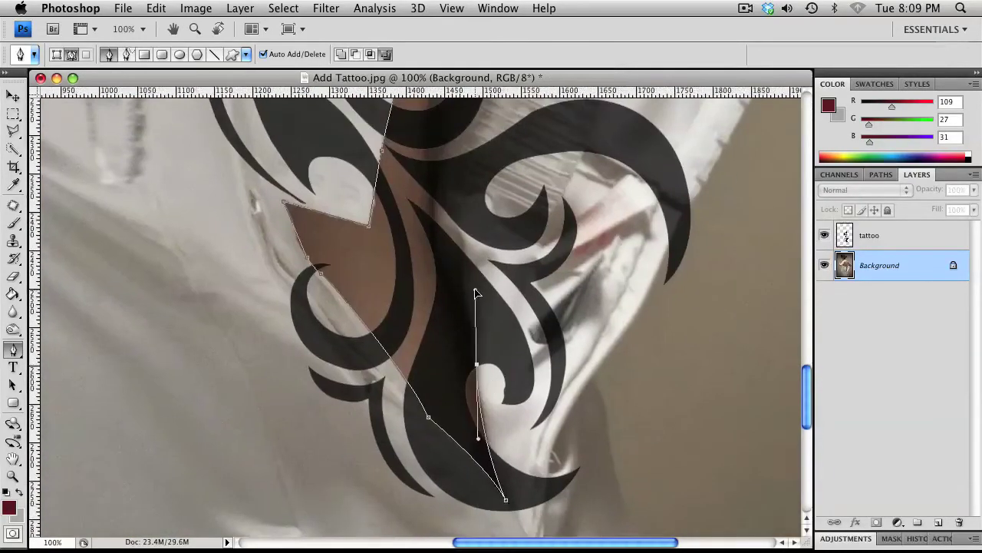
Trace the right dress panel's inner edge with curved anchors up to its top corner and out along the arm
{"action": "left_click", "coordinate": [436, 257]}
{"action": "key", "text": "super+z"}
{"action": "left_click_drag", "start_coordinate": [436, 259], "coordinate": [454, 359]}
{"action": "left_click_drag", "start_coordinate": [447, 245], "coordinate": [443, 87]}
{"action": "left_click_drag", "start_coordinate": [491, 185], "coordinate": [456, 438]}
{"action": "left_click_drag", "start_coordinate": [498, 204], "coordinate": [464, 328]}
{"action": "left_click_drag", "start_coordinate": [551, 132], "coordinate": [590, 53]}
{"action": "left_click_drag", "start_coordinate": [569, 102], "coordinate": [567, 229]}
{"action": "left_click", "coordinate": [551, 258], "text": "alt"}
{"action": "left_click_drag", "start_coordinate": [609, 302], "coordinate": [668, 346]}
Run the path loosely around the outside of the overlapping tattoo and close it at the starting anchor on the left flap
{"action": "key", "text": "super+minus"}
{"action": "left_click_drag", "start_coordinate": [591, 430], "coordinate": [576, 138]}
{"action": "left_click_drag", "start_coordinate": [271, 384], "coordinate": [345, 442]}
{"action": "left_click", "coordinate": [243, 195]}
{"action": "left_click_drag", "start_coordinate": [322, 115], "coordinate": [384, 409]}
{"action": "left_click", "coordinate": [356, 361]}
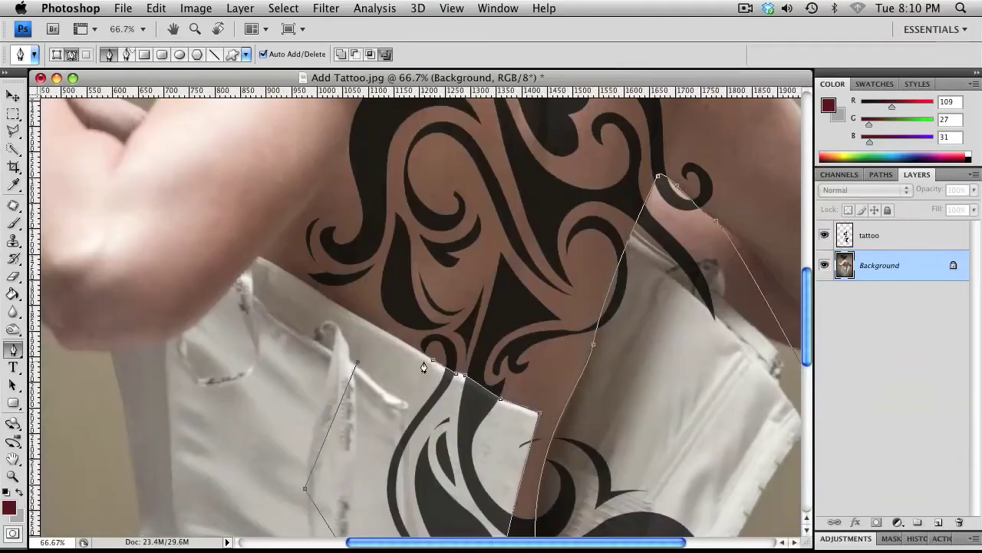
{"action": "left_click", "coordinate": [436, 359]}
Convert the closed dress path into a new anti-aliased selection with a feather radius of 1 pixel
{"action": "right_click", "coordinate": [427, 412]}
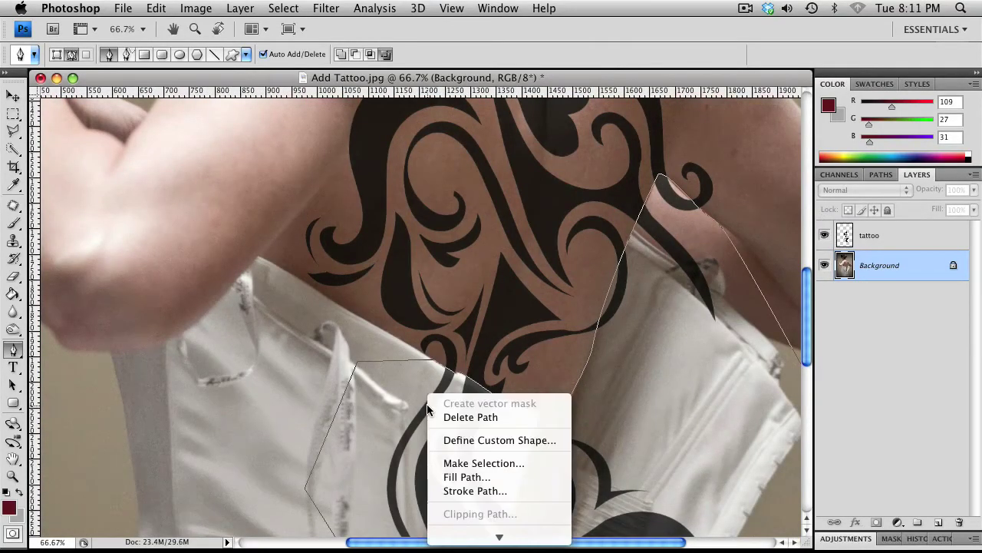
{"action": "left_click", "coordinate": [478, 464]}
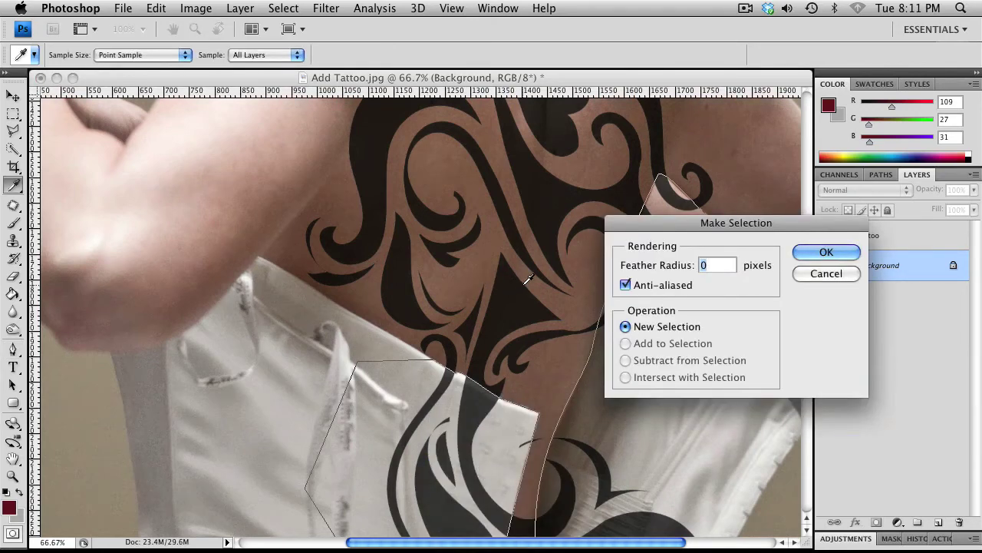
{"action": "type", "text": "1"}
{"action": "key", "text": "Return"}
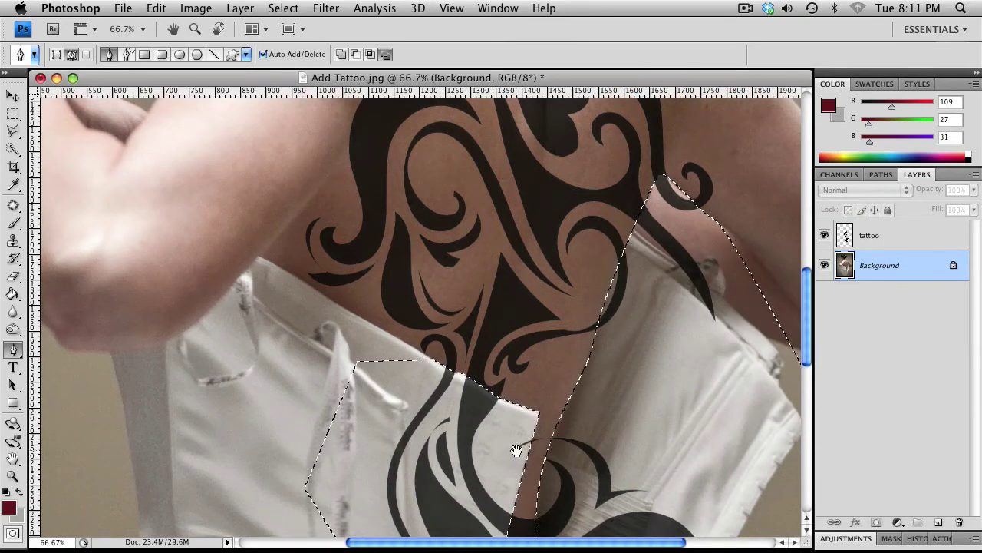
Delete the selected tattoo areas over the dress from the tattoo layer and clear the selection
{"action": "left_click_drag", "start_coordinate": [518, 450], "coordinate": [499, 351]}
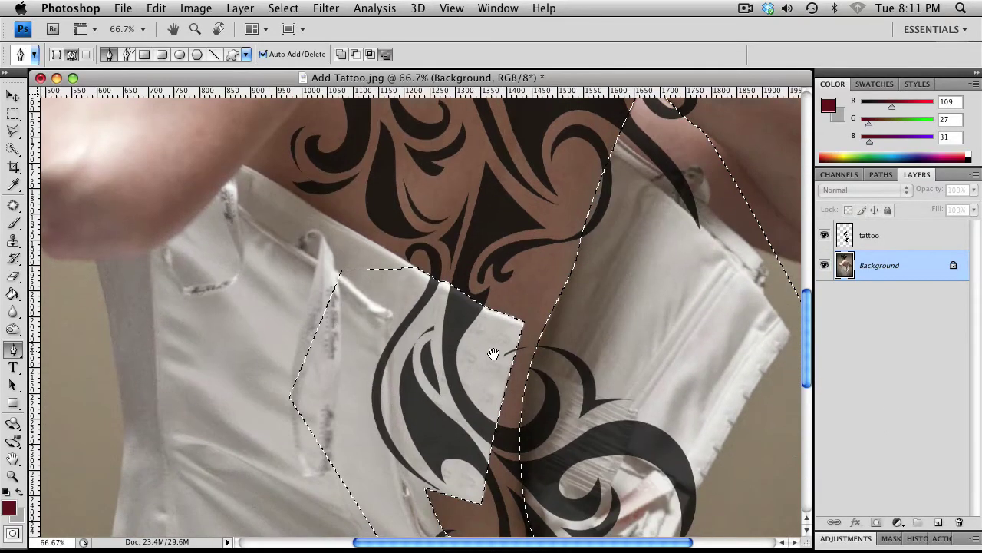
{"action": "left_click", "coordinate": [869, 235]}
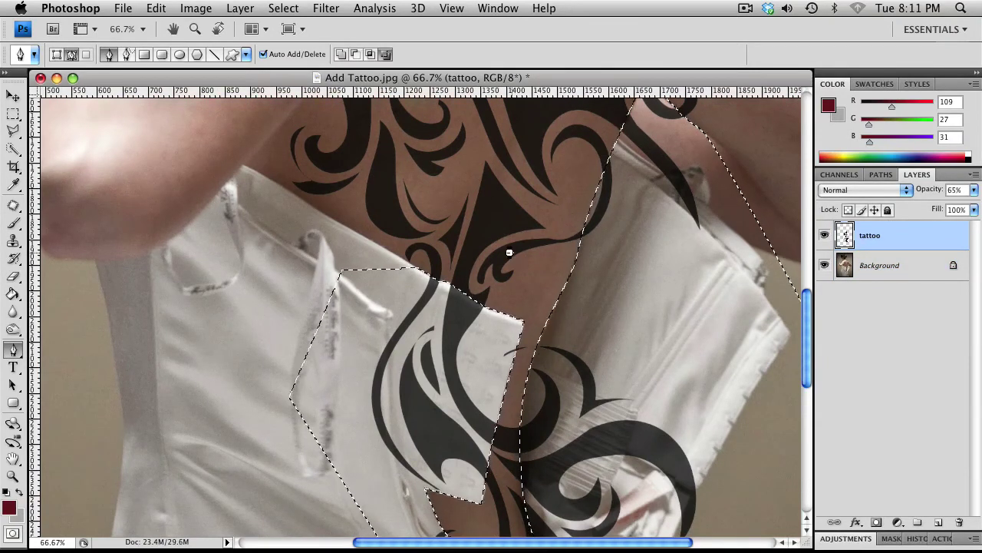
{"action": "key", "text": "Delete"}
{"action": "key", "text": "ctrl+d"}
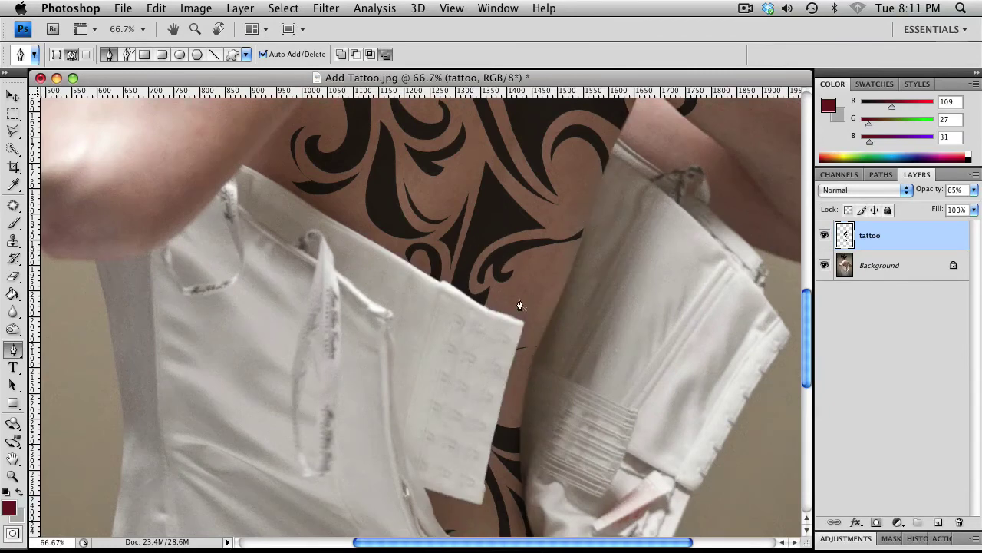
Displace the tattoo layer using displacement.psd, with horizontal and vertical scale 10, Stretch To Fit and Repeat Edge Pixels
{"action": "scroll", "coordinate": [499, 360], "scroll_direction": "down", "scroll_amount": 5}
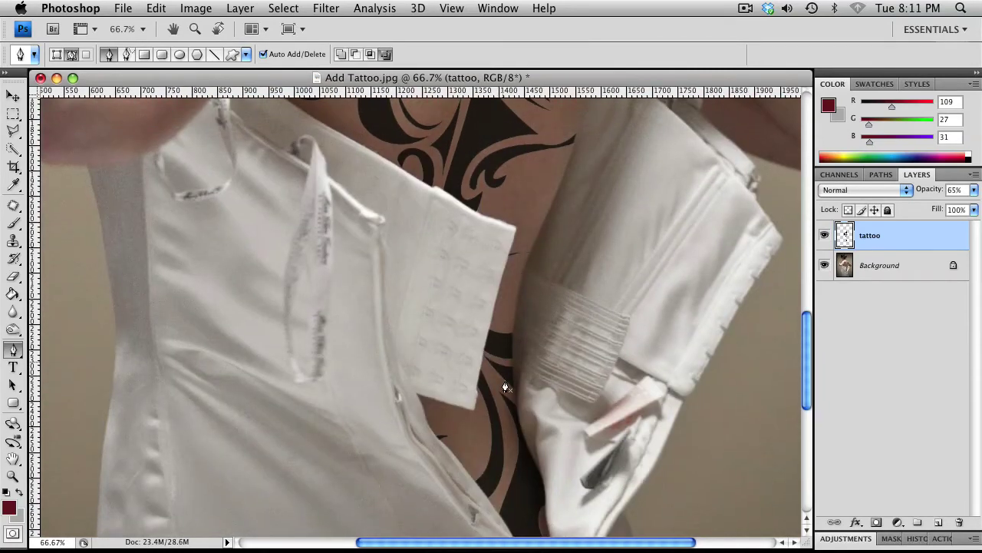
{"action": "key", "text": "super+minus"}
{"action": "scroll", "coordinate": [482, 340], "scroll_direction": "down", "scroll_amount": 3}
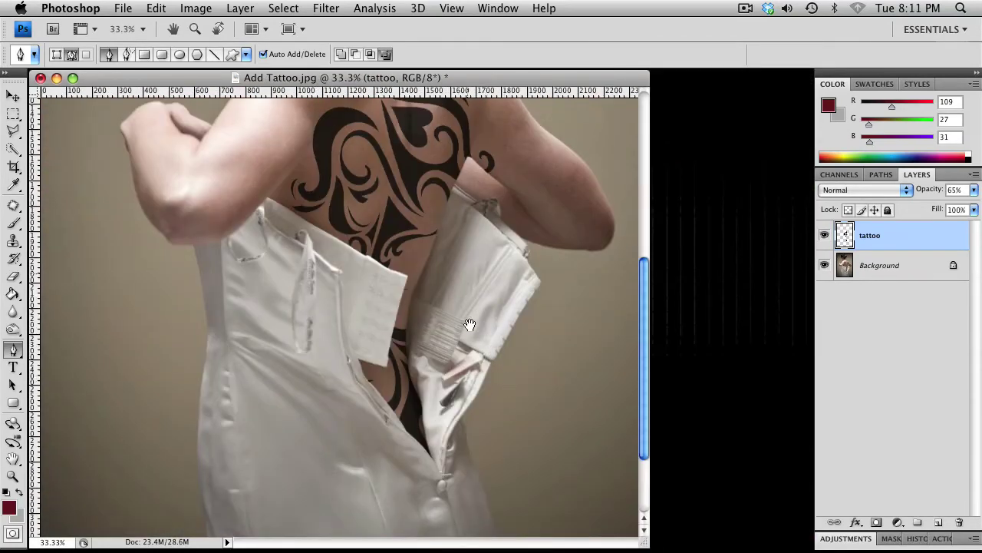
{"action": "key", "text": "super+minus"}
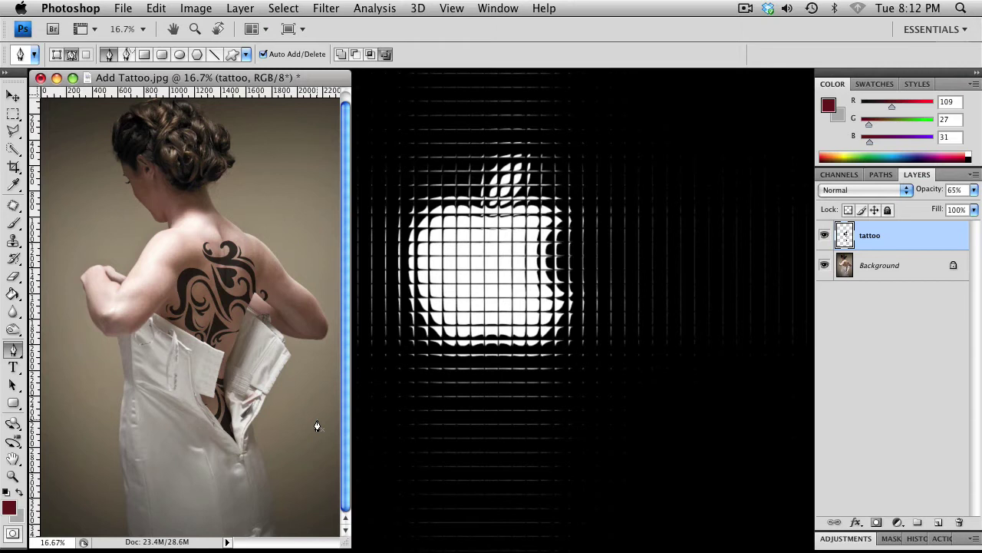
{"action": "left_click_drag", "start_coordinate": [342, 546], "coordinate": [674, 546]}
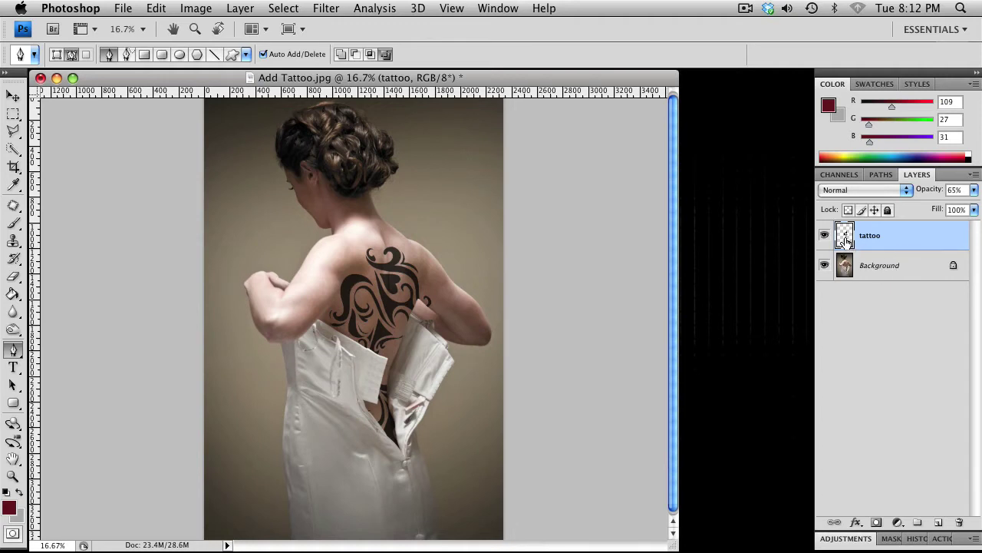
{"action": "left_click", "coordinate": [326, 8]}
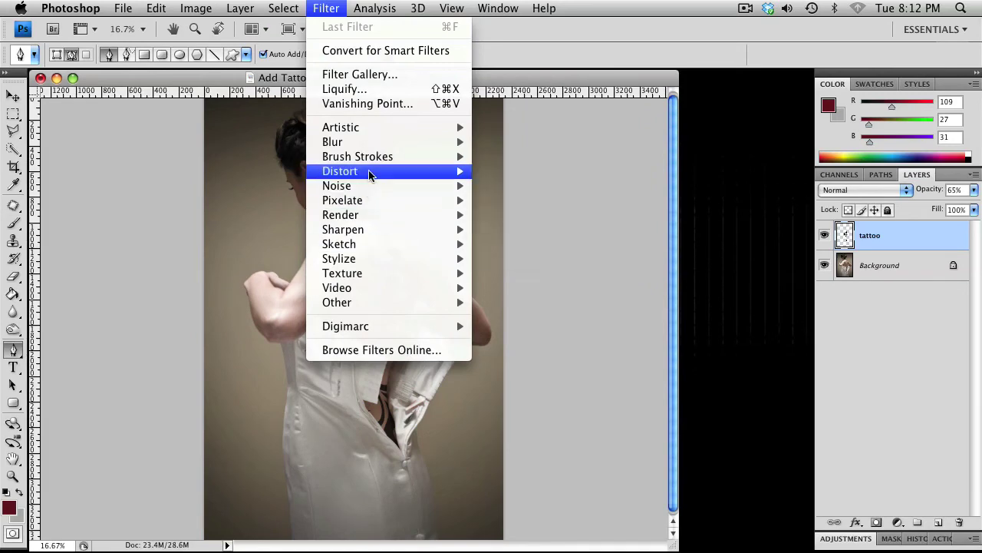
{"action": "mouse_move", "coordinate": [371, 172]}
{"action": "left_click", "coordinate": [514, 185]}
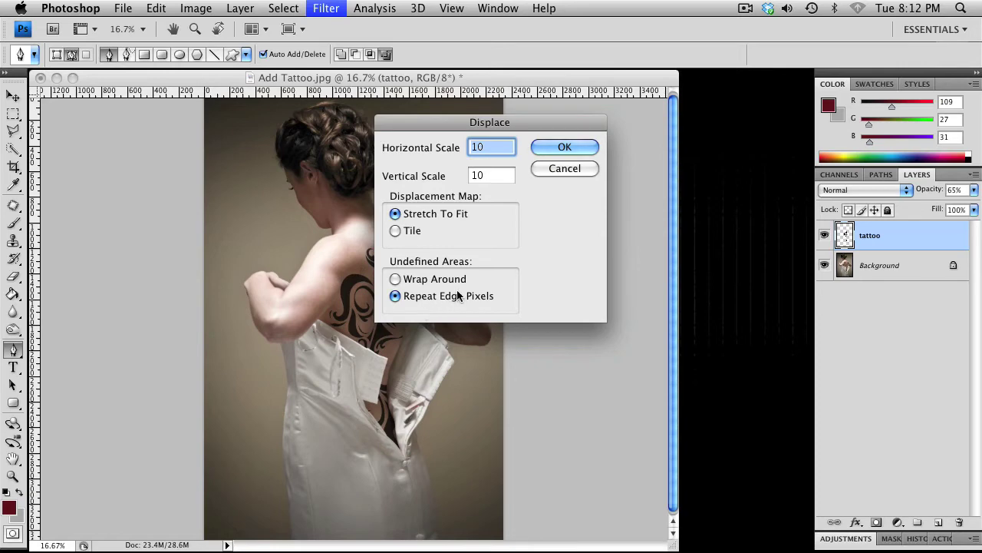
{"action": "left_click", "coordinate": [564, 150]}
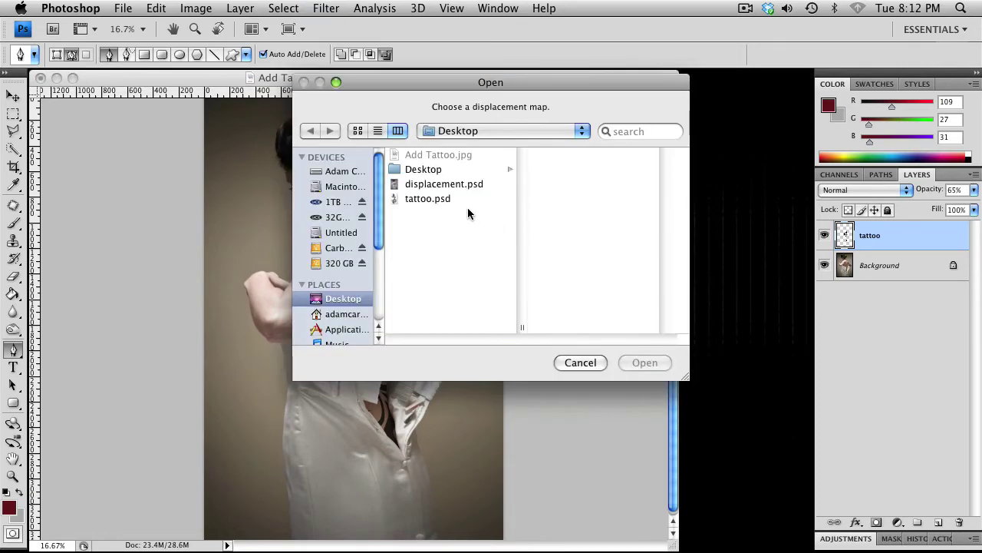
{"action": "left_click", "coordinate": [465, 186]}
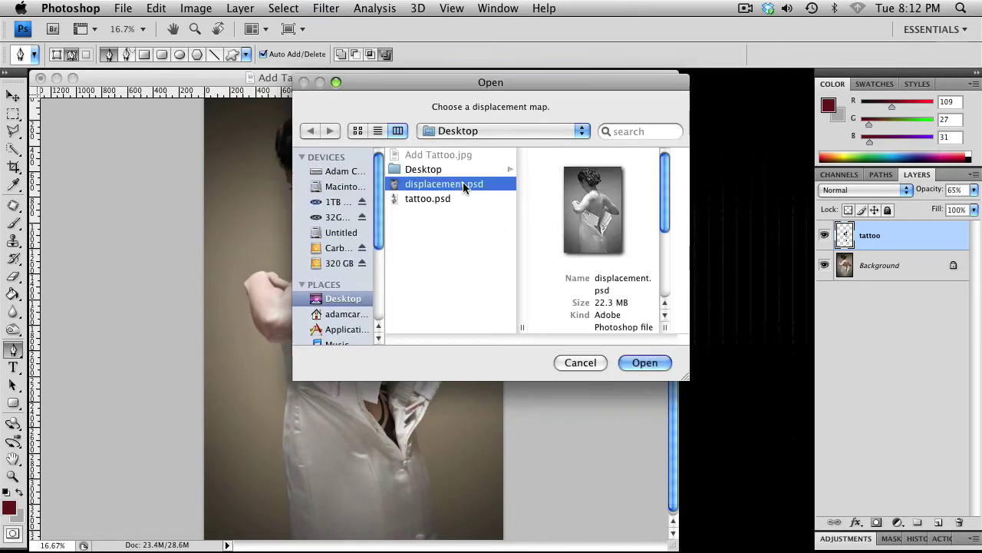
{"action": "left_click", "coordinate": [644, 363]}
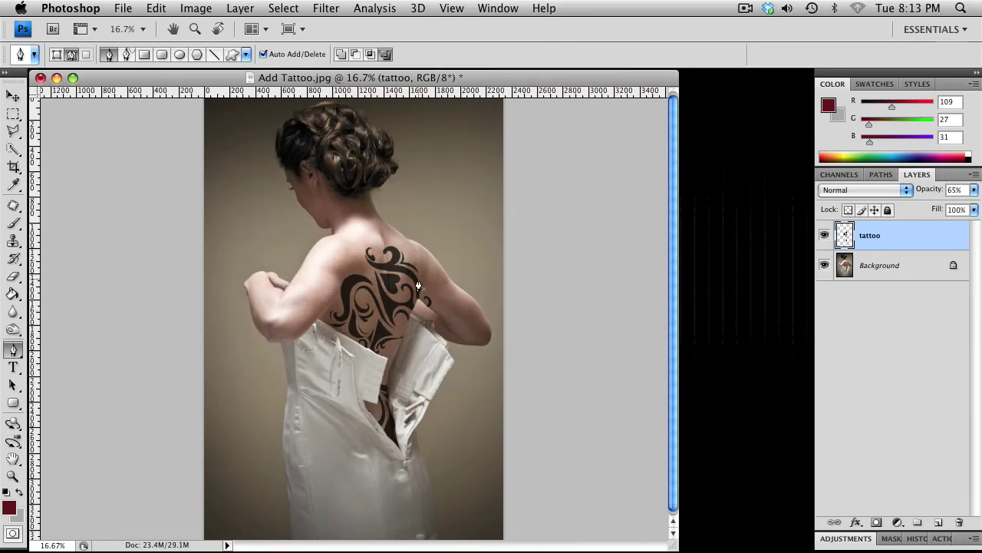
Restore the tattoo layer's opacity to 100% while viewing the back at 50% zoom
{"action": "key", "text": "super+equal"}
{"action": "key", "text": "super+equal"}
{"action": "key", "text": "super+equal"}
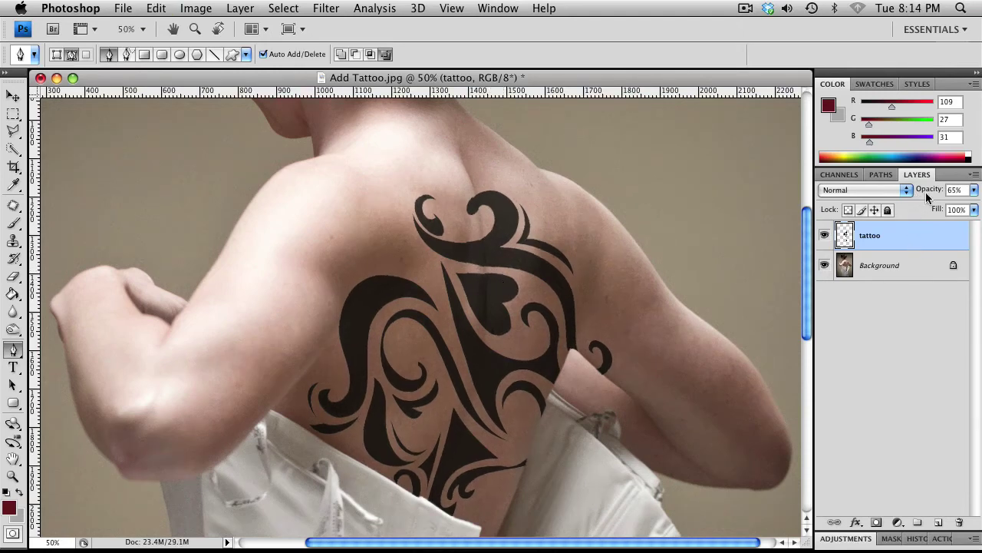
{"action": "left_click_drag", "start_coordinate": [925, 198], "coordinate": [932, 199]}
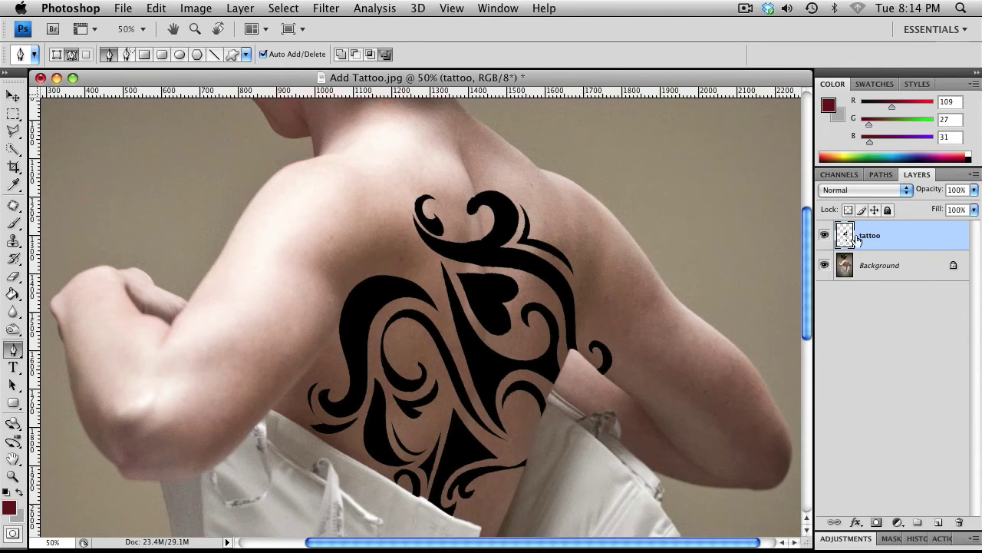
Soften the tattoo layer's edges with a Gaussian Blur of about 1.5 pixels radius
{"action": "left_click", "coordinate": [337, 14]}
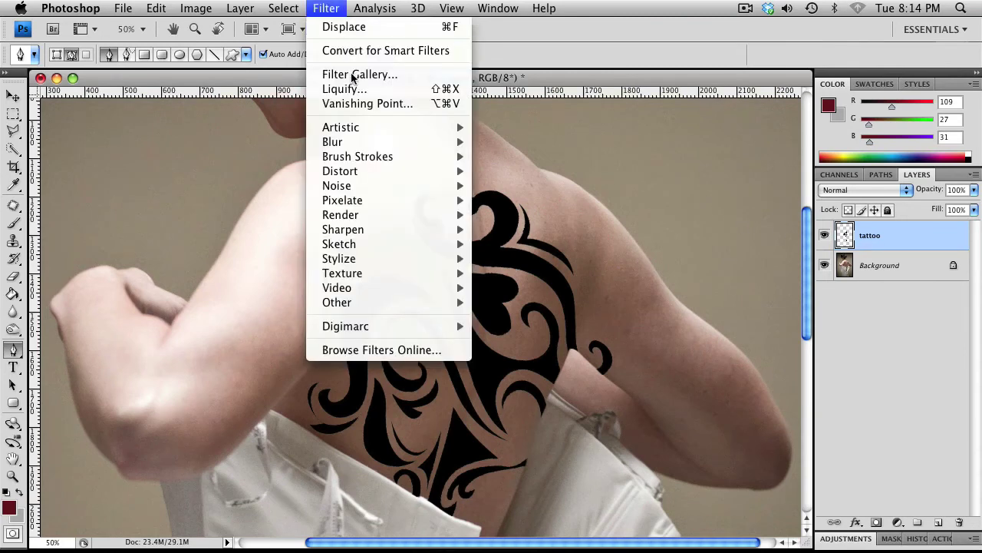
{"action": "mouse_move", "coordinate": [358, 142]}
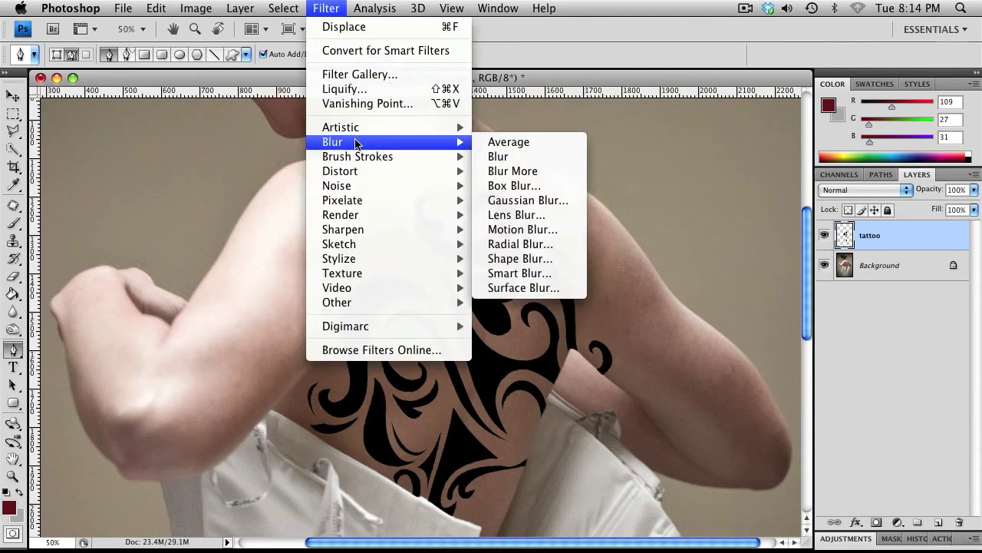
{"action": "left_click", "coordinate": [528, 200]}
{"action": "left_click_drag", "start_coordinate": [497, 123], "coordinate": [805, 104]}
{"action": "left_click_drag", "start_coordinate": [713, 334], "coordinate": [696, 333]}
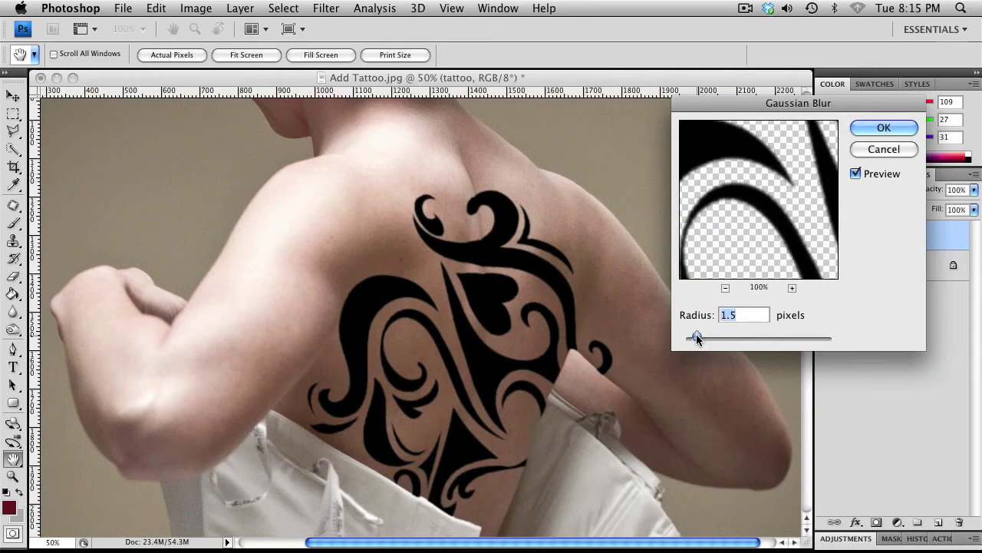
{"action": "left_click_drag", "start_coordinate": [699, 337], "coordinate": [696, 339]}
{"action": "left_click", "coordinate": [883, 128]}
{"action": "key", "text": "p"}
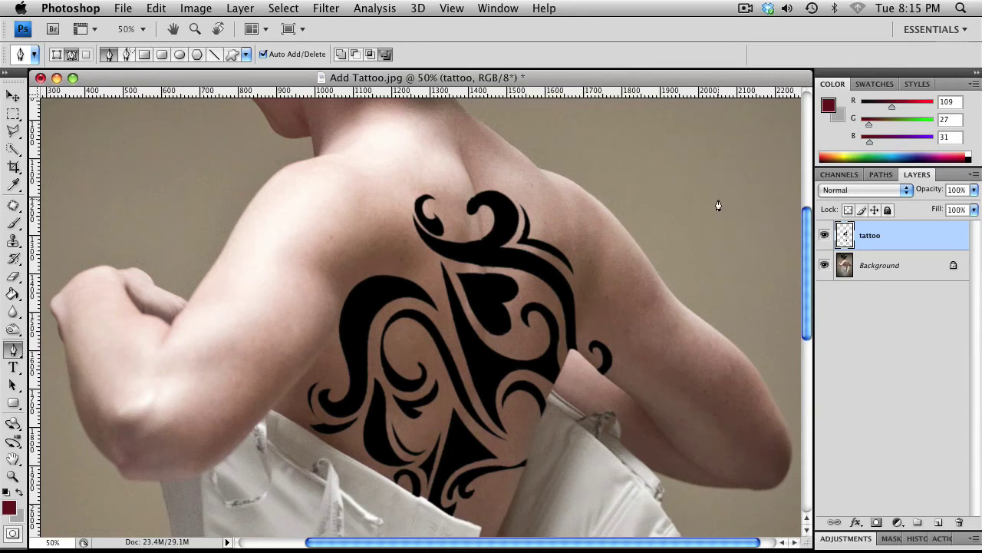
Duplicate the tattoo layer and, with the copy temporarily hidden, set the original tattoo layer's blend mode to Saturation
{"action": "key", "text": "super+j"}
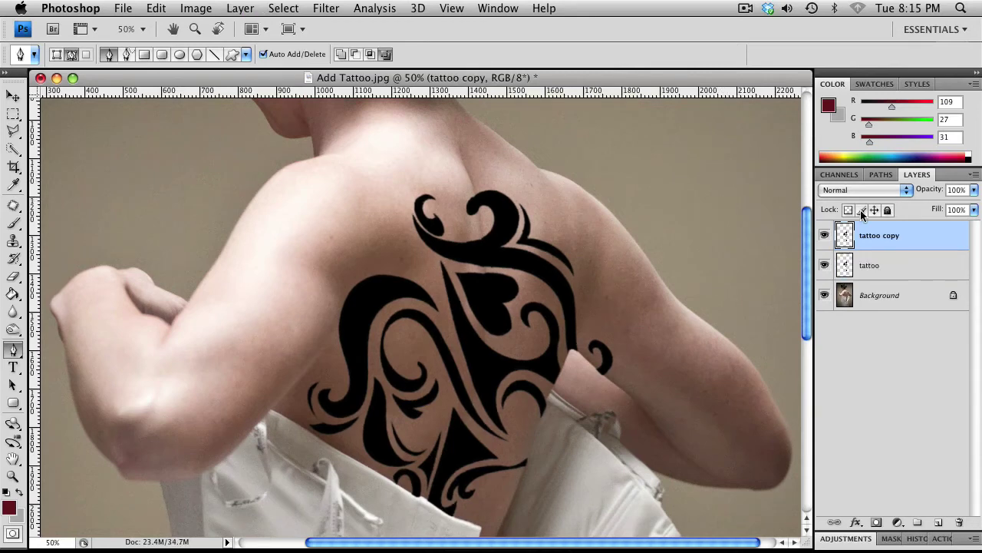
{"action": "left_click", "coordinate": [844, 265]}
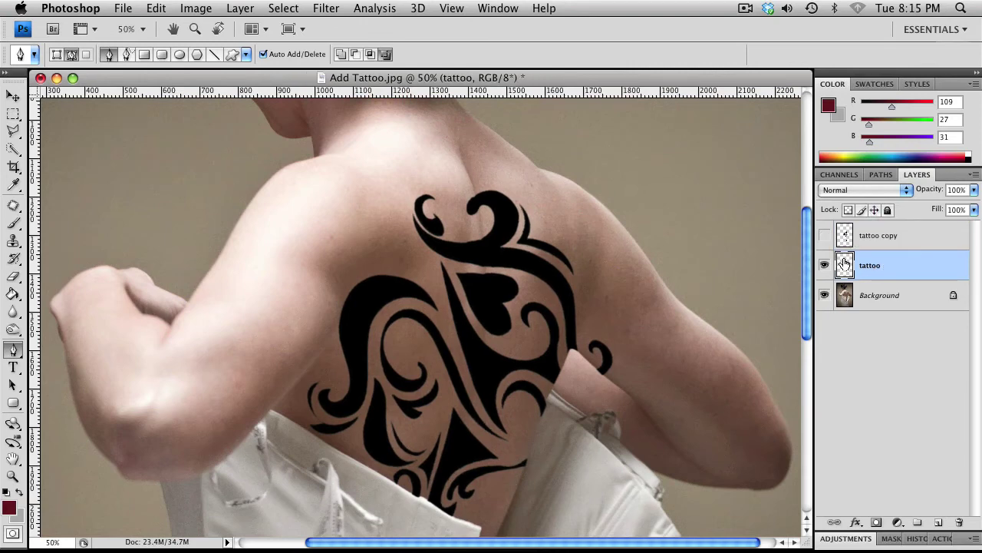
{"action": "left_click", "coordinate": [852, 190]}
{"action": "left_click", "coordinate": [841, 454]}
{"action": "left_click", "coordinate": [824, 234]}
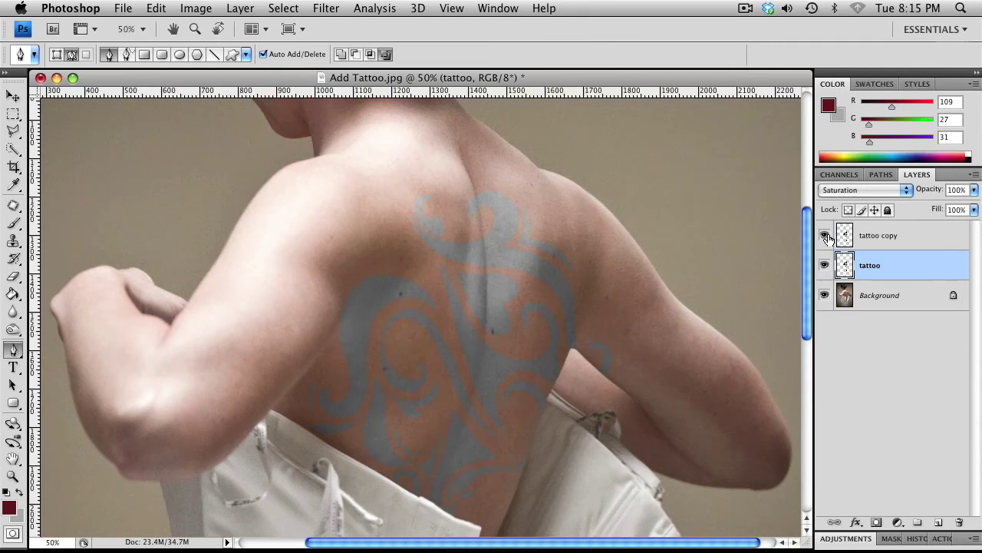
Set the tattoo copy layer's blend mode to Overlay
{"action": "left_click", "coordinate": [867, 234]}
{"action": "left_click", "coordinate": [861, 189]}
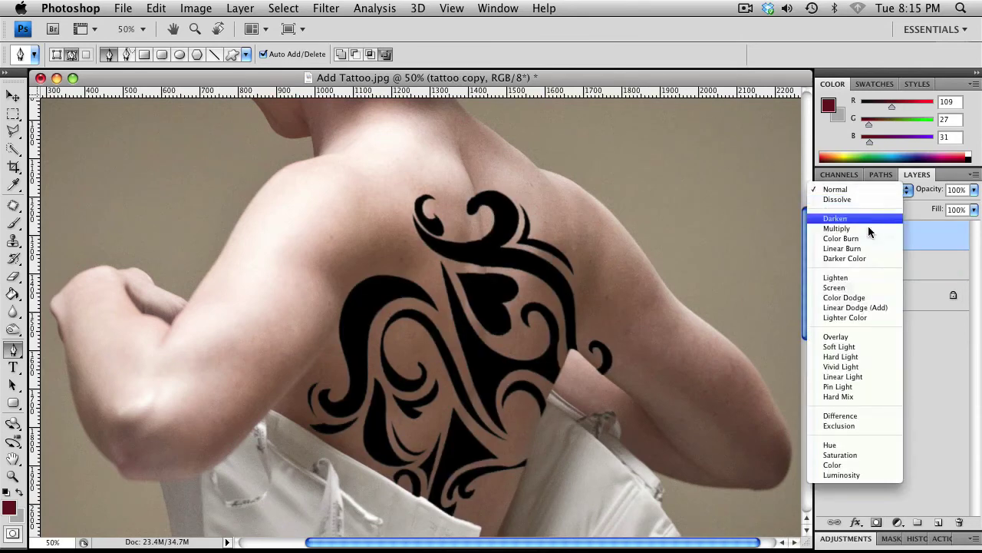
{"action": "left_click", "coordinate": [863, 336]}
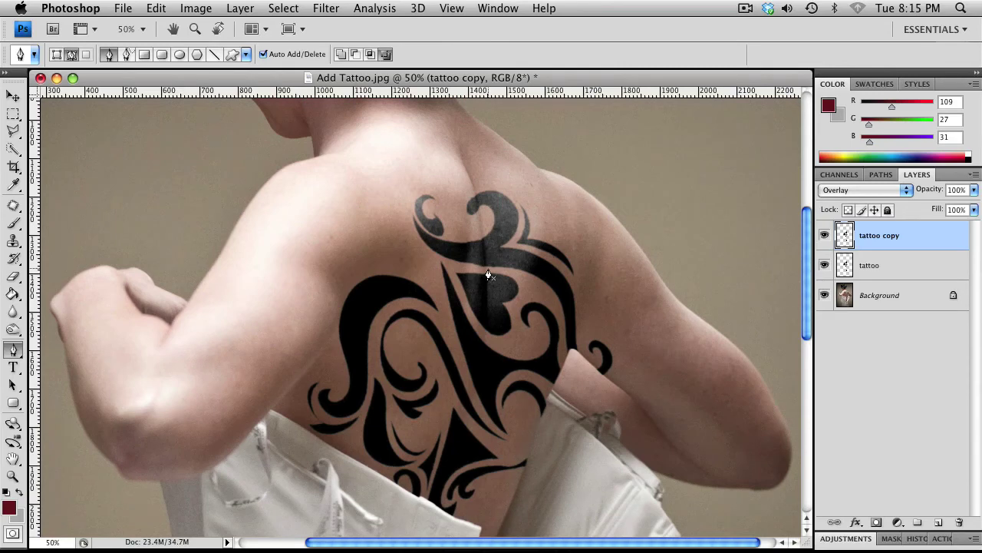
Reduce the tattoo copy layer's opacity to 81% while viewing the whole figure
{"action": "key", "text": "super+minus"}
{"action": "key", "text": "super+minus"}
{"action": "key", "text": "super+minus"}
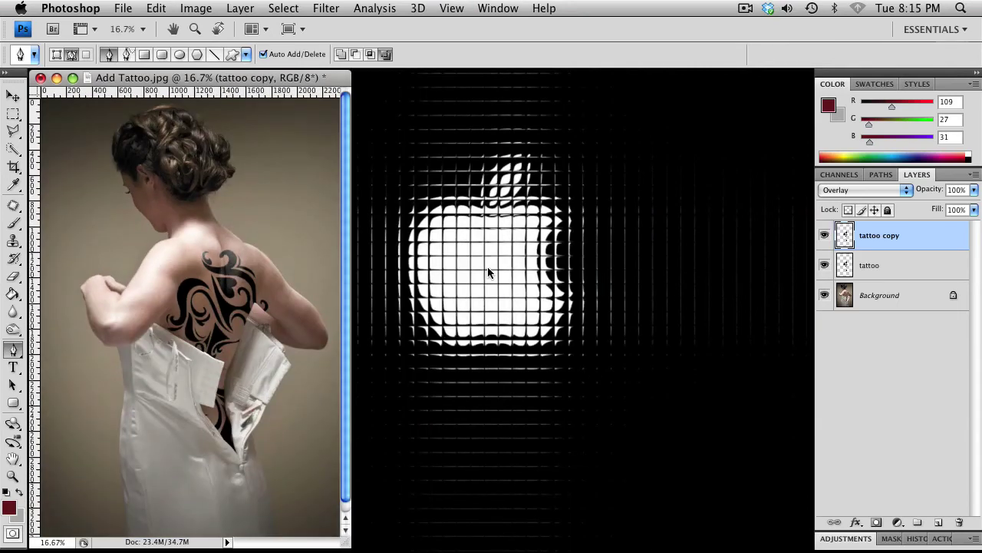
{"action": "left_click_drag", "start_coordinate": [347, 542], "coordinate": [560, 543]}
{"action": "left_click_drag", "start_coordinate": [927, 193], "coordinate": [928, 195]}
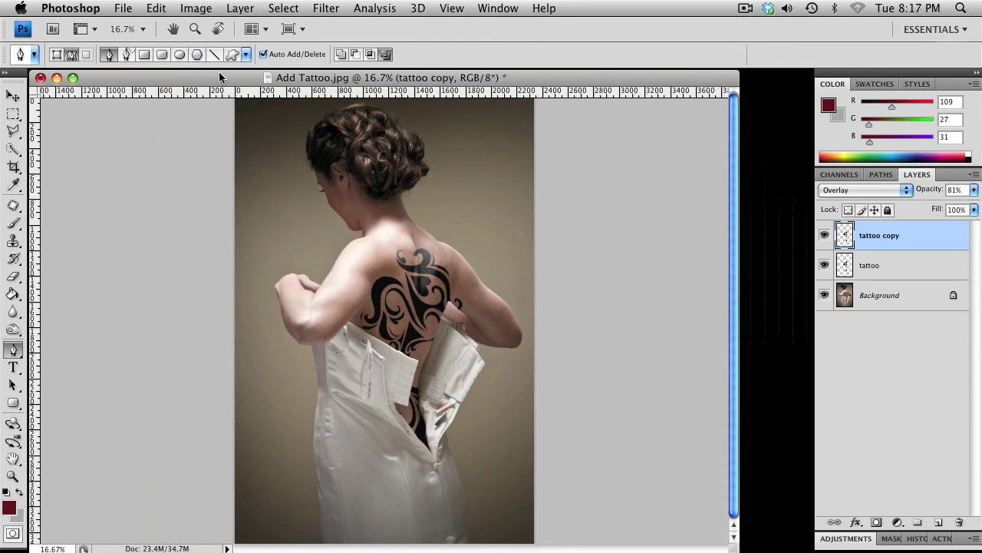
Warp the tattoo copy layer, pulling the upper edge of the mesh slightly inward and down near the left shoulder blade
{"action": "left_click", "coordinate": [156, 8]}
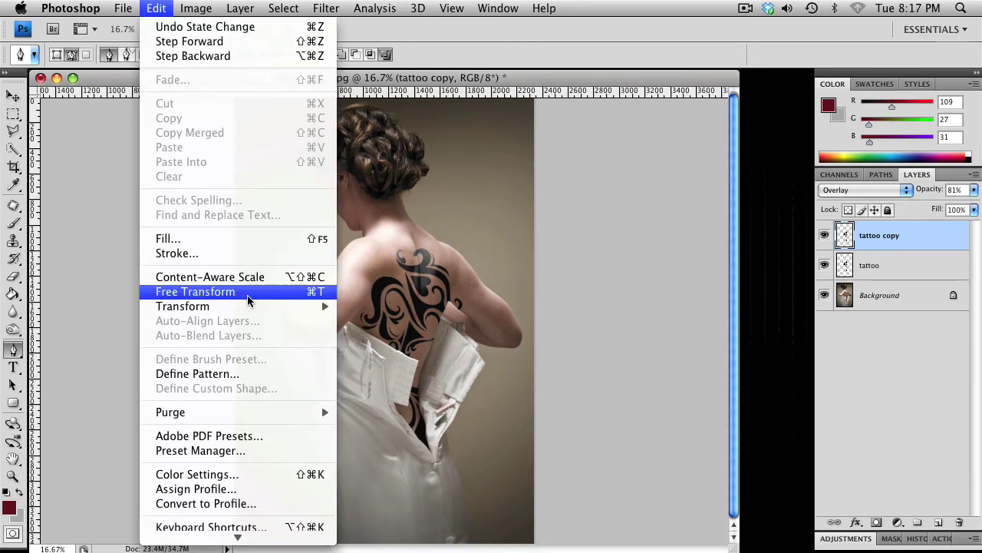
{"action": "mouse_move", "coordinate": [247, 307]}
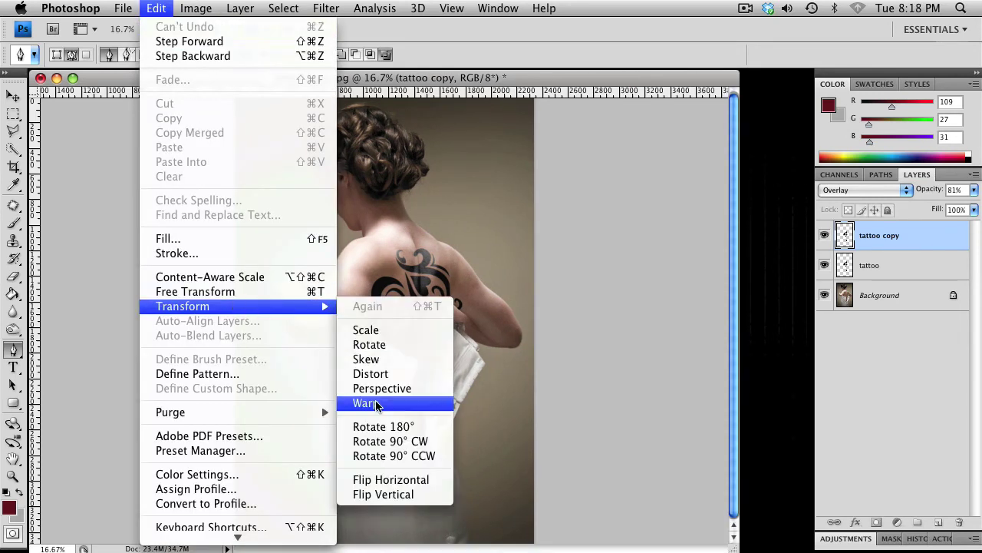
{"action": "left_click", "coordinate": [375, 404]}
{"action": "key", "text": "super+equal"}
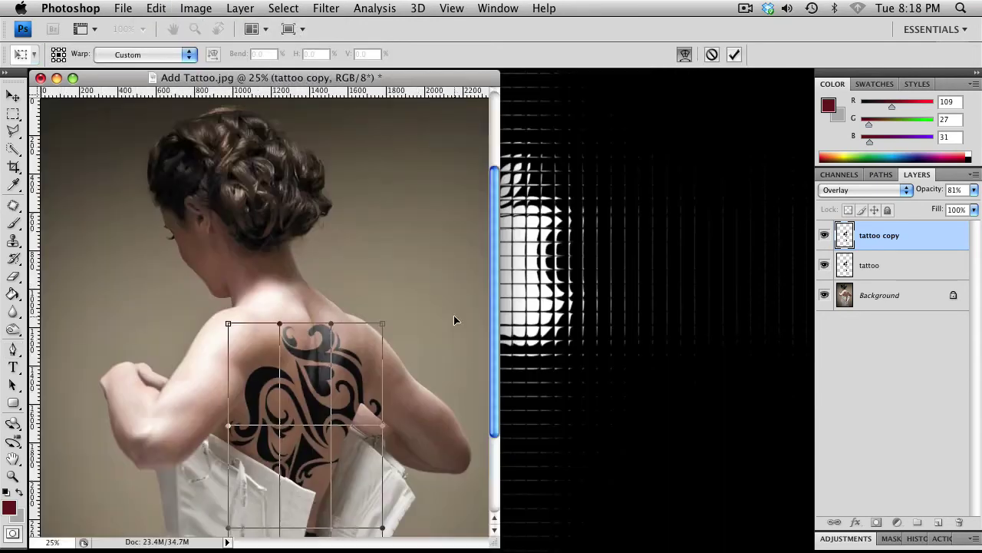
{"action": "key", "text": "super+equal"}
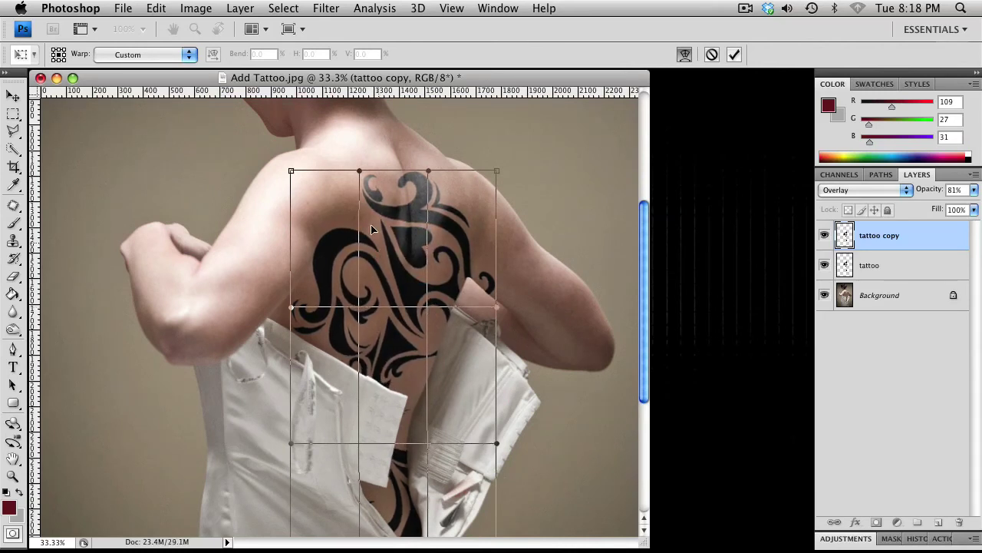
{"action": "left_click_drag", "start_coordinate": [359, 175], "coordinate": [373, 182]}
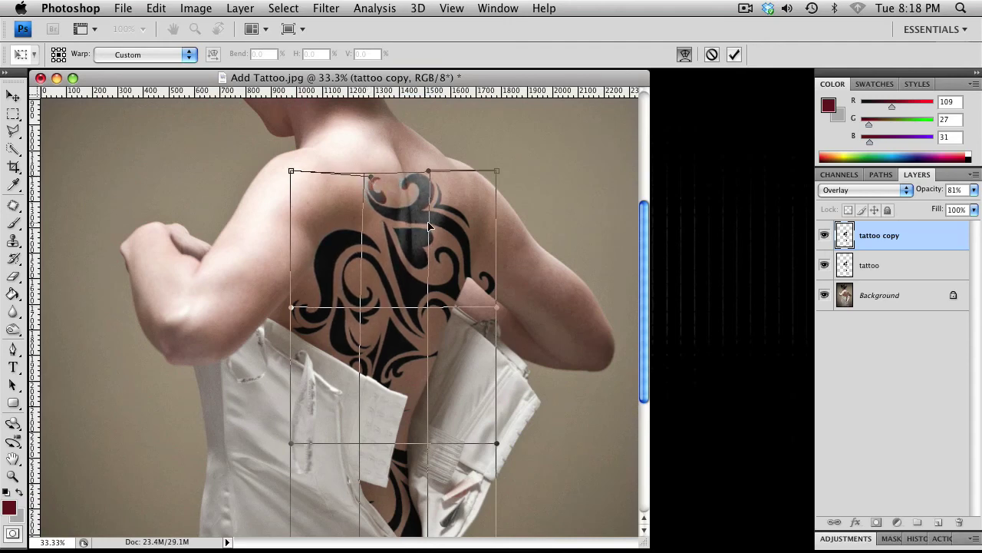